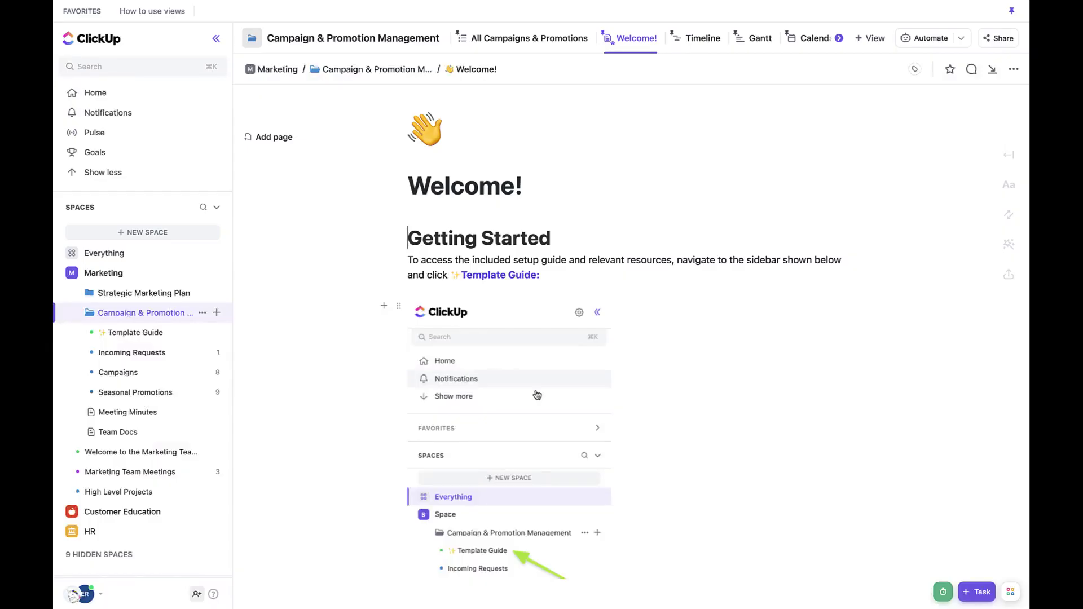
# Step: Open the Campaign Request Form under Incoming Requests and choose the requester
pyautogui.click(148, 354)
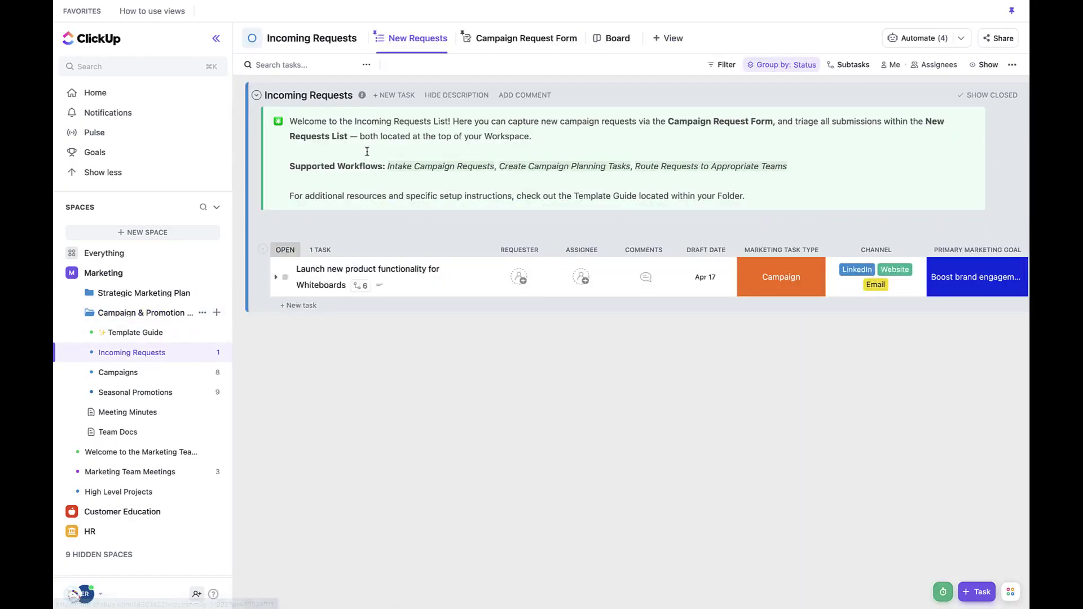
pyautogui.click(516, 39)
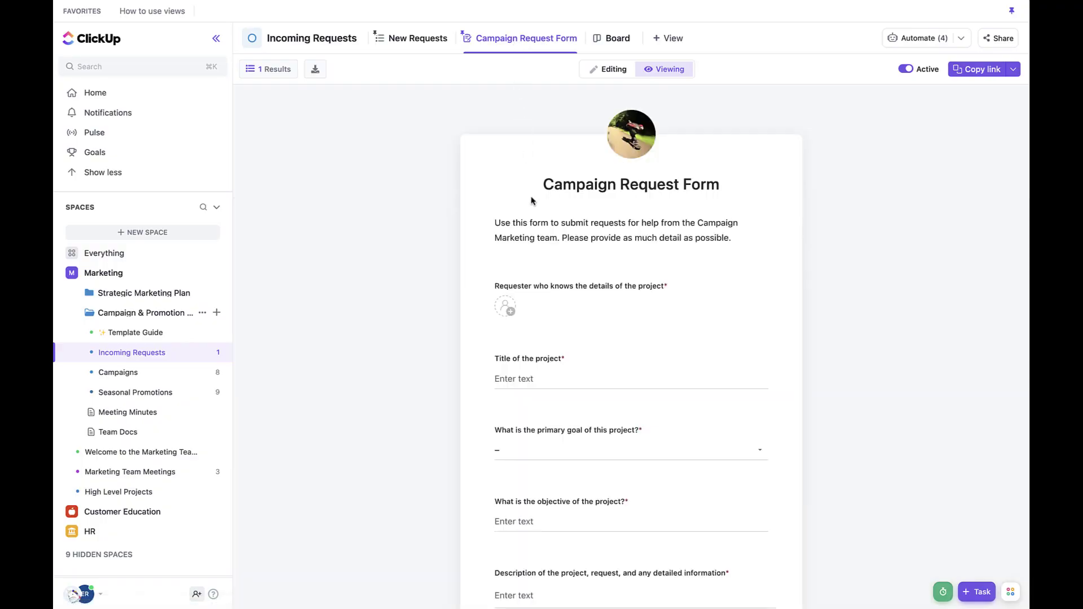
pyautogui.click(505, 306)
pyautogui.write('ell')
pyautogui.click(515, 427)
# Step: Enter title 'New Campaign', goal Increase brand awareness, and objective 'Increase brand awareness with a specific market'
pyautogui.click(535, 376)
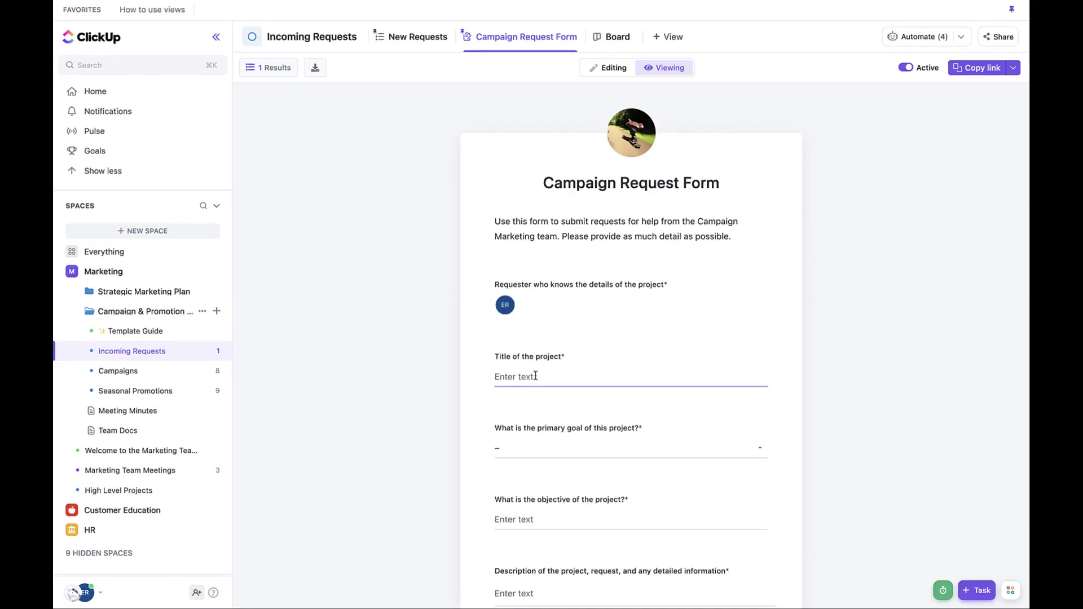
pyautogui.write('New Campaign')
pyautogui.click(534, 450)
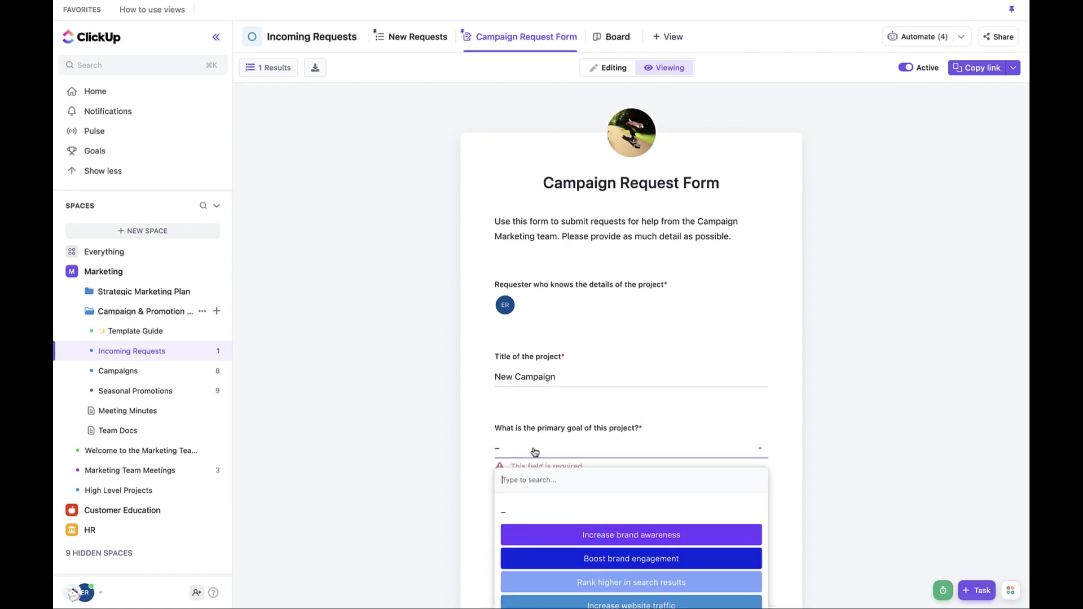
pyautogui.click(534, 535)
pyautogui.scroll(-2, 536, 451)
pyautogui.click(546, 424)
pyautogui.write('Increase brand awareness with a specific market')
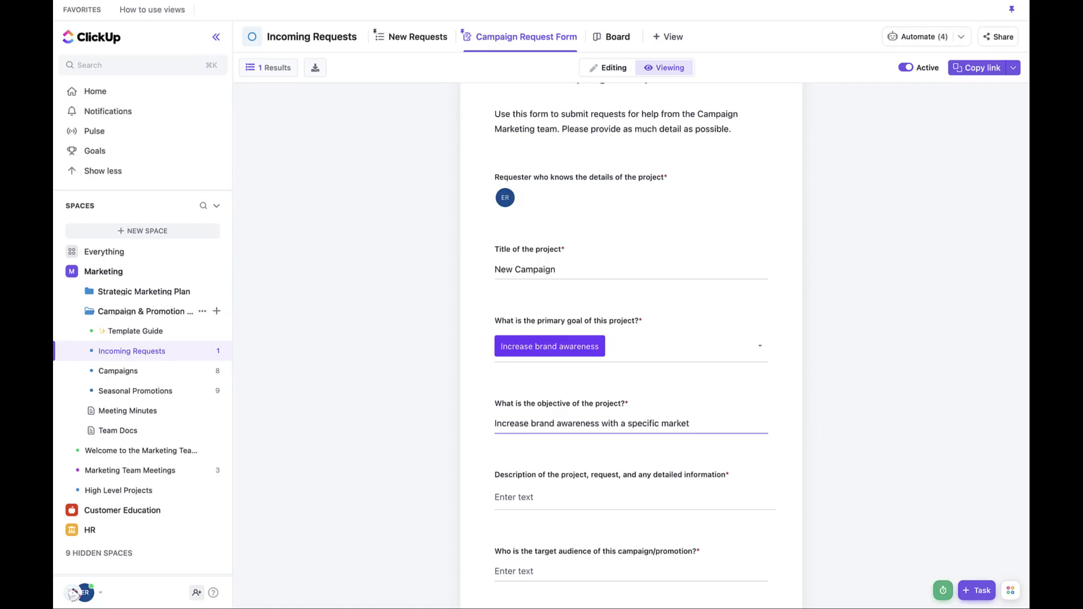
# Step: Describe the project as getting Gen Z more interested in the product, with audience Gen Z
pyautogui.scroll(-2, 551, 384)
pyautogui.click(551, 383)
pyautogui.write('This project will be for the purpose of getting Gen Z more interested in our product')
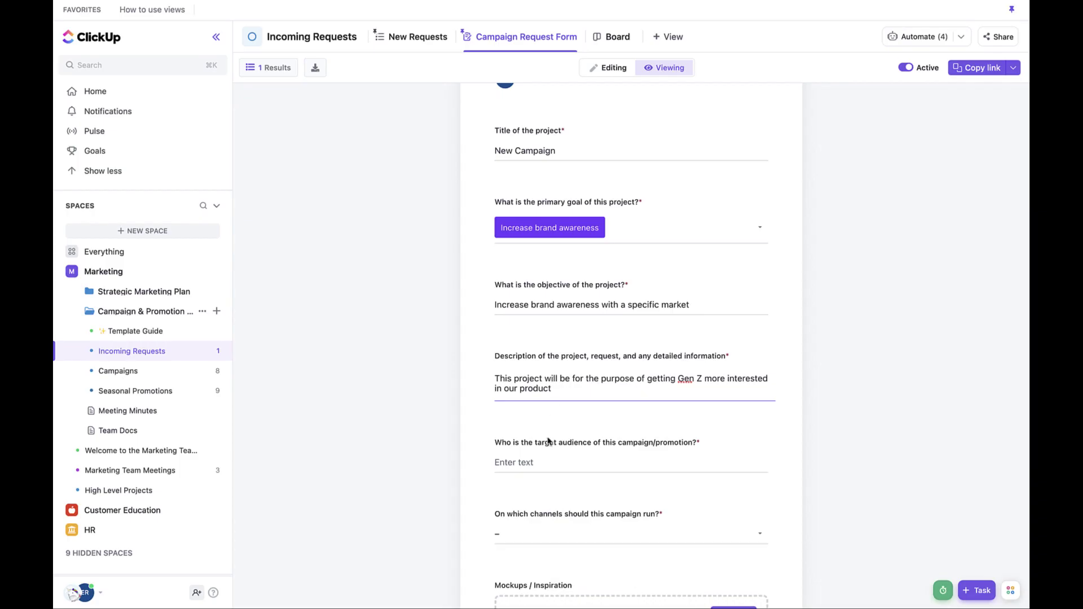
pyautogui.click(543, 462)
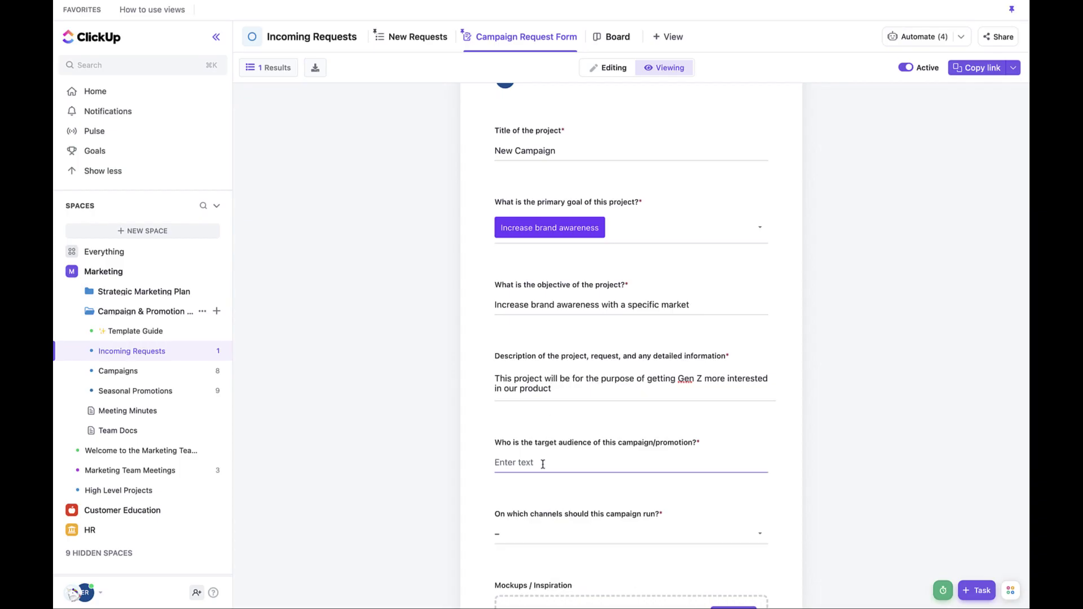
pyautogui.write('Gen Z')
# Step: Add YouTube to the campaign channels alongside Instagram
pyautogui.scroll(-3, 564, 558)
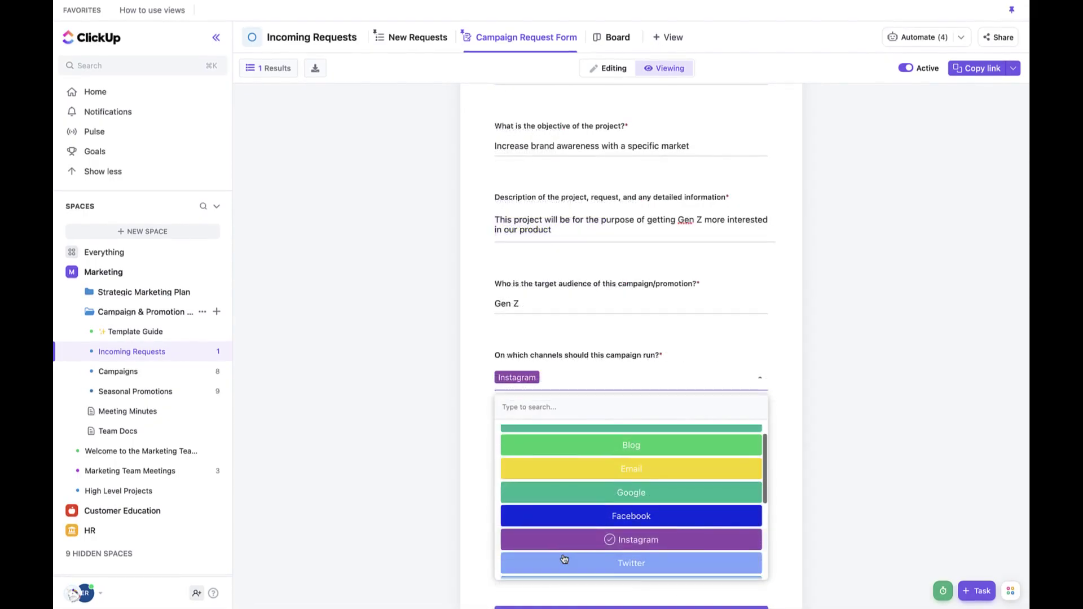
pyautogui.scroll(-3, 564, 558)
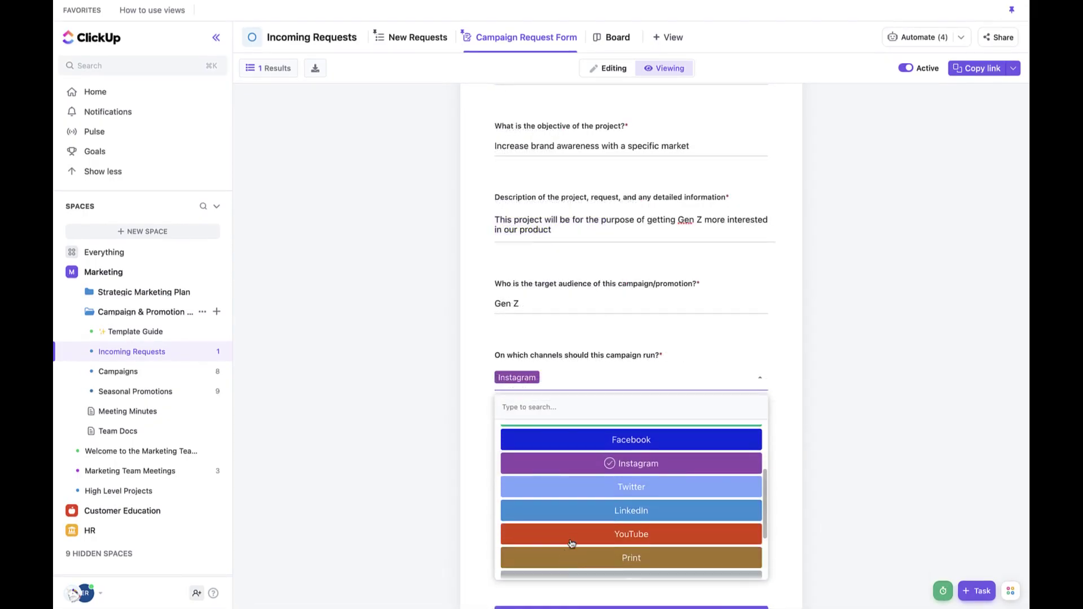
pyautogui.click(575, 535)
pyautogui.click(476, 493)
pyautogui.scroll(-2, 587, 373)
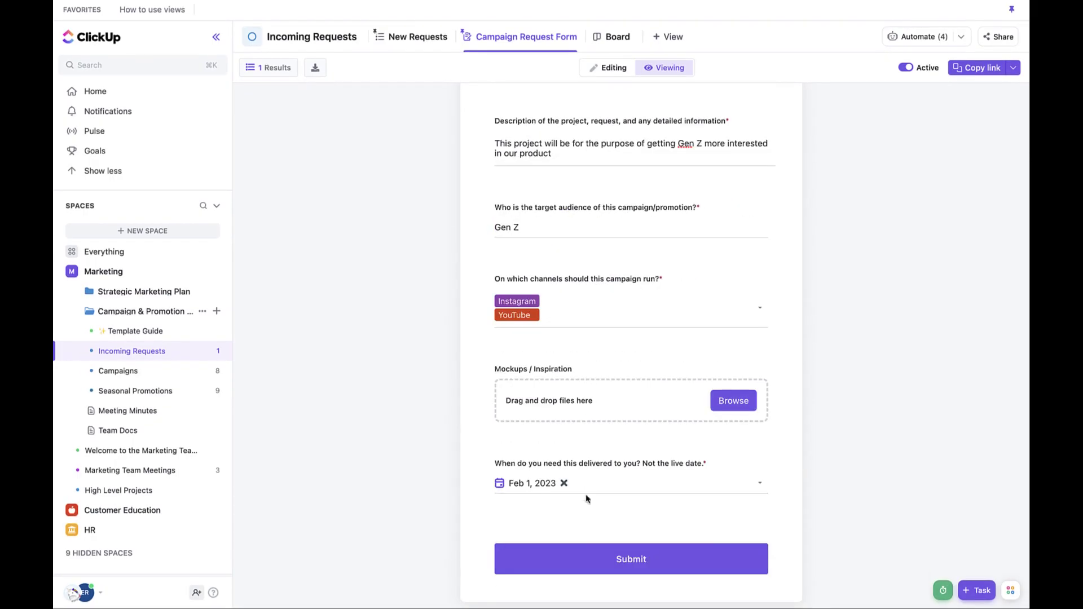
# Step: Submit the New Campaign request and view it in the New Requests list
pyautogui.click(583, 561)
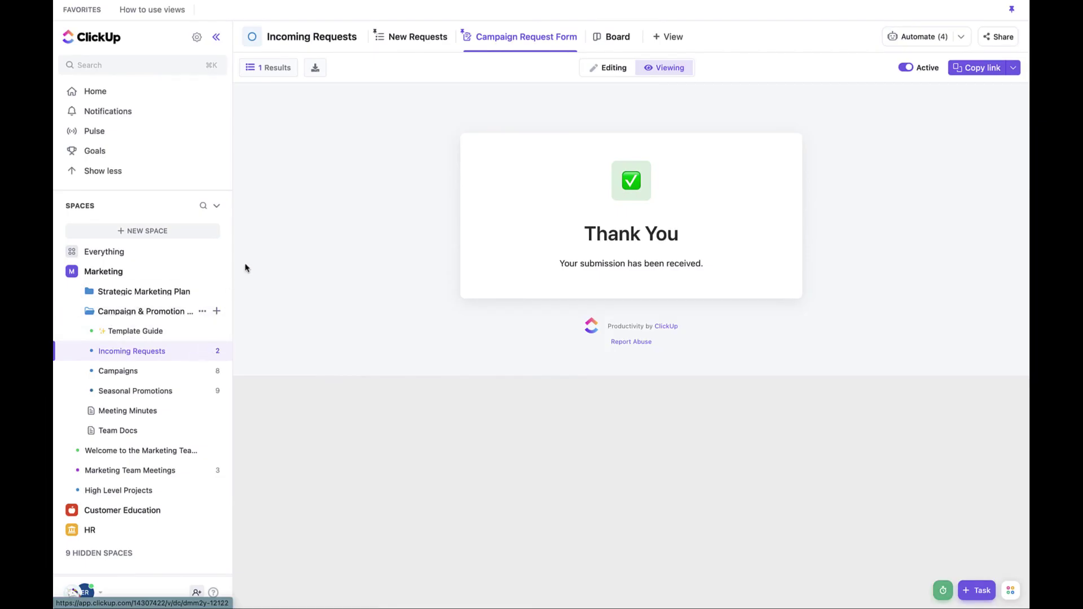
pyautogui.click(414, 37)
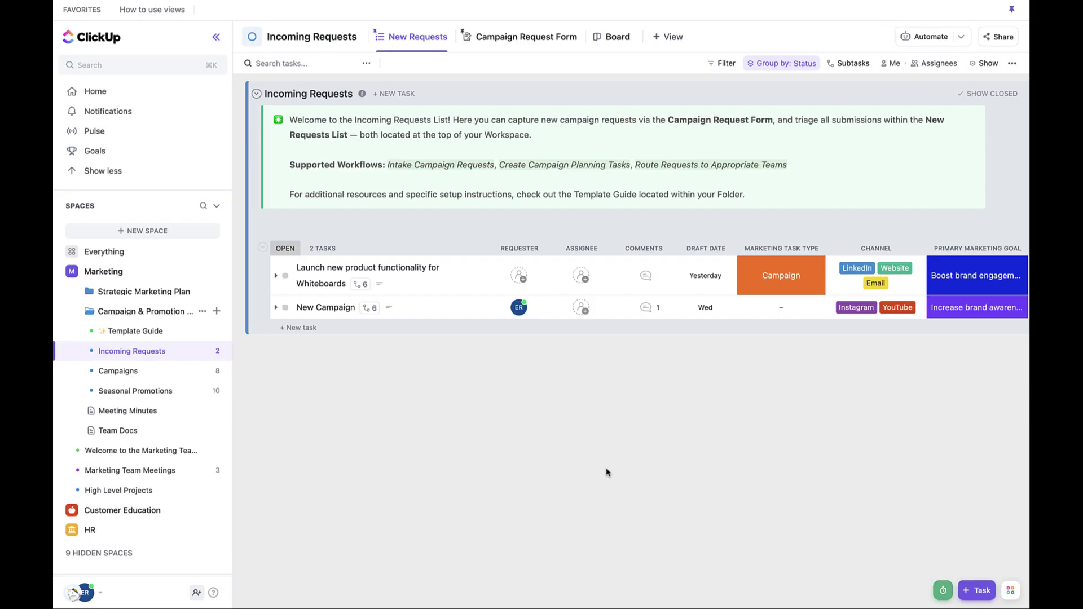
# Step: Open the New Campaign task and review its fields and six subtasks, Planning to Analysis
pyautogui.click(338, 313)
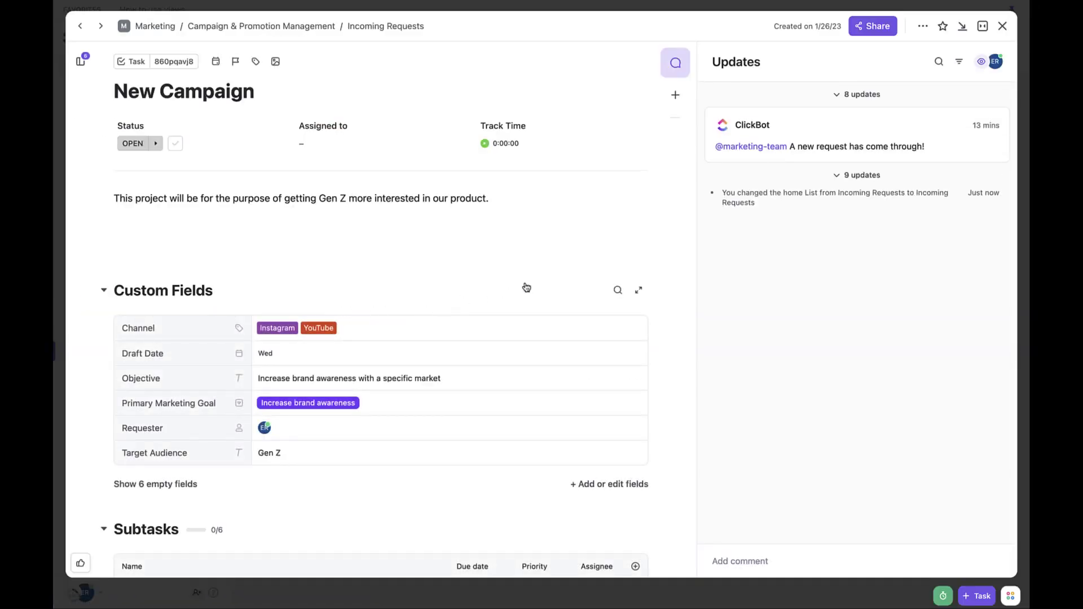
pyautogui.scroll(-1, 641, 250)
pyautogui.scroll(-1, 641, 250)
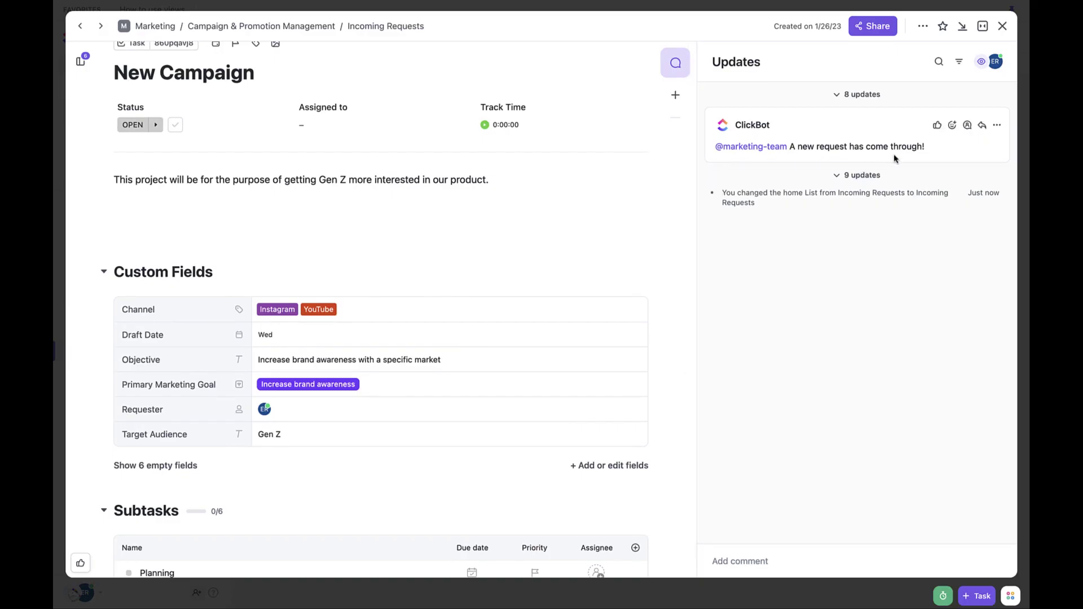
pyautogui.scroll(-5, 670, 330)
pyautogui.scroll(-2, 670, 334)
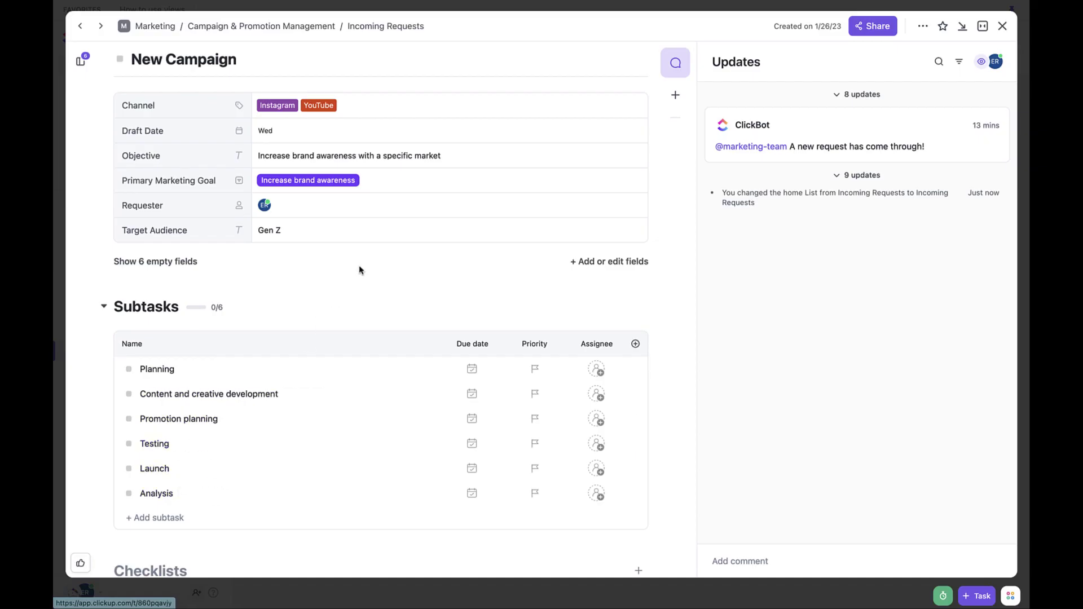
pyautogui.scroll(3, 361, 268)
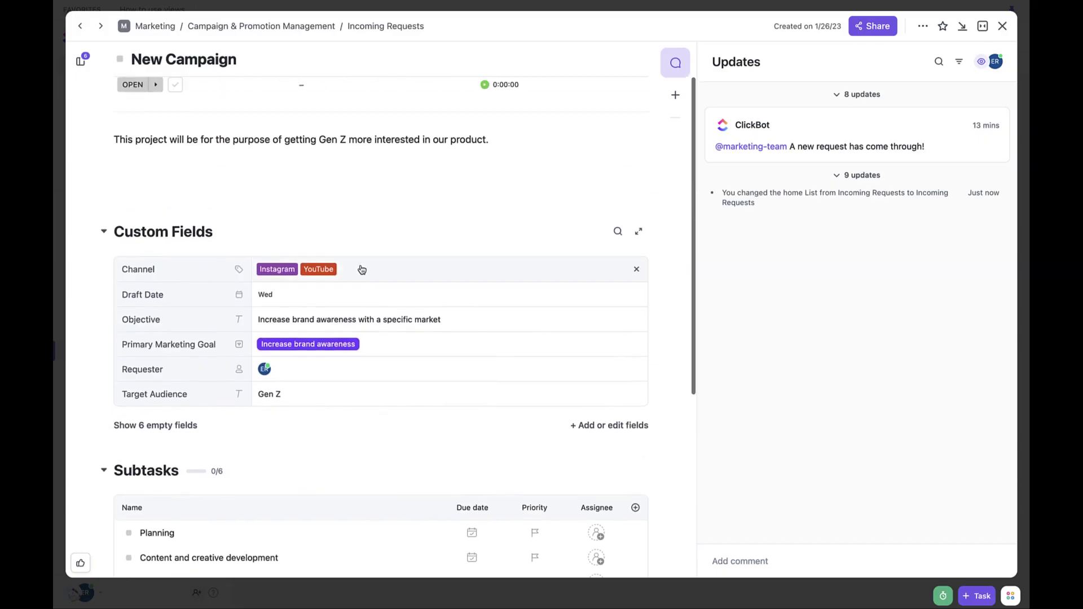
# Step: Close the New Campaign task and browse the list columns, leaving Marketing Task Type unset
pyautogui.click(1002, 26)
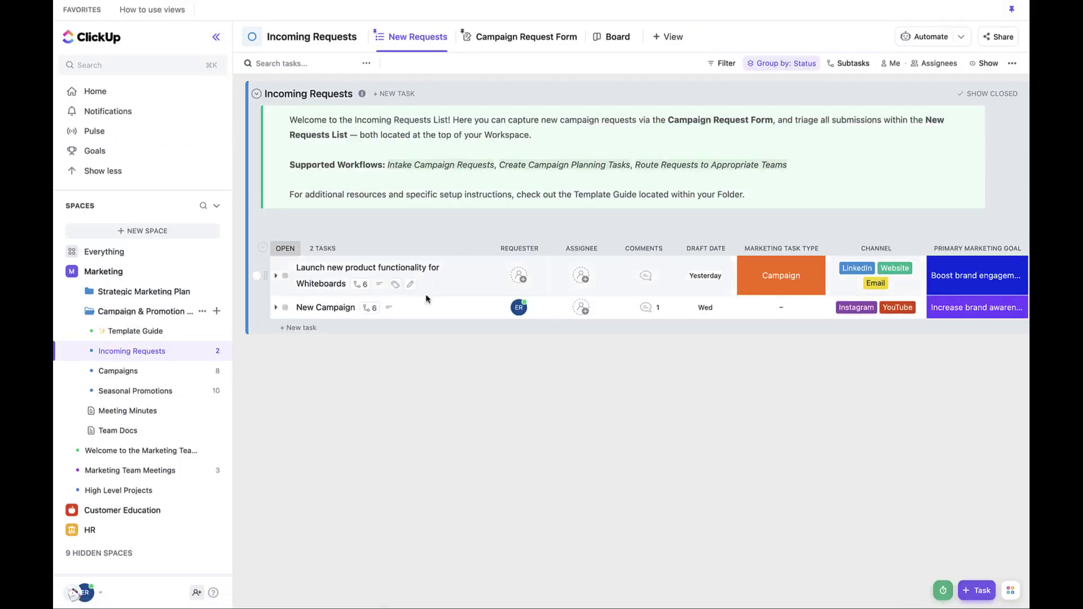
pyautogui.hscroll(5, 519, 310)
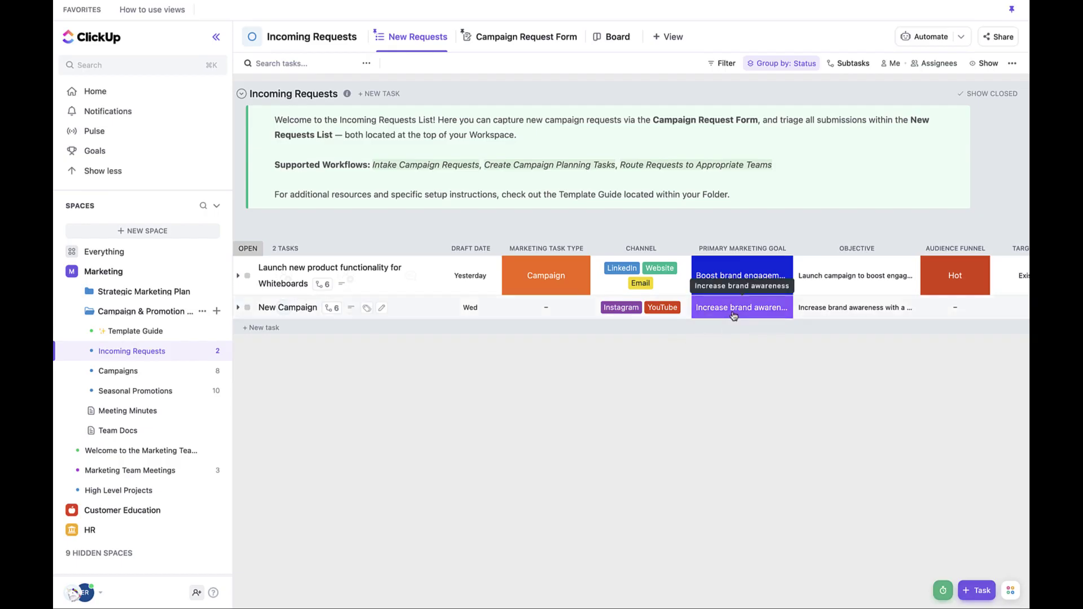
pyautogui.hscroll(4, 727, 317)
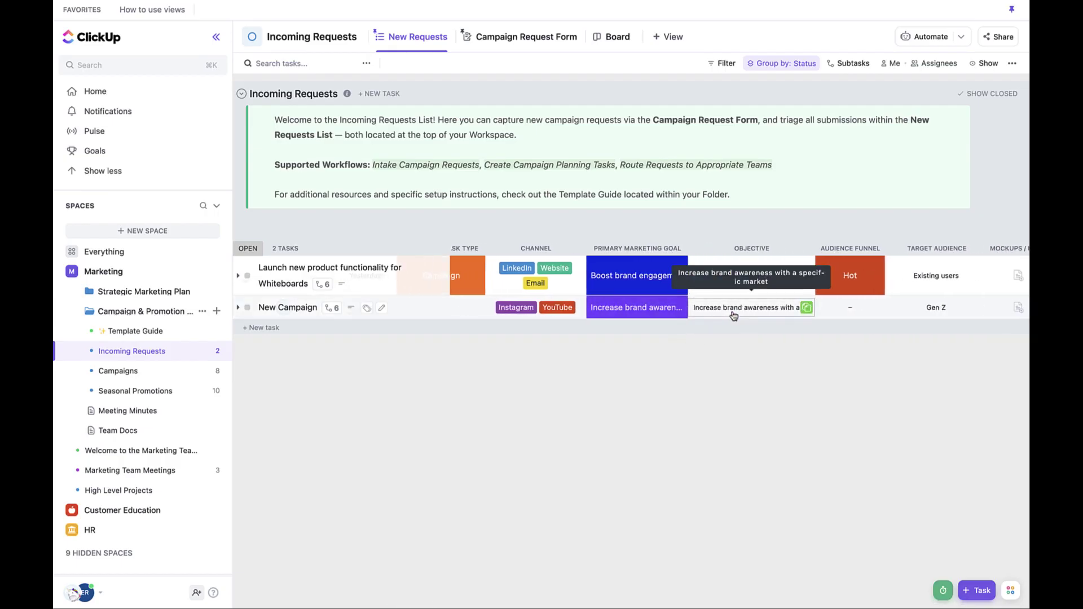
pyautogui.hscroll(3, 733, 315)
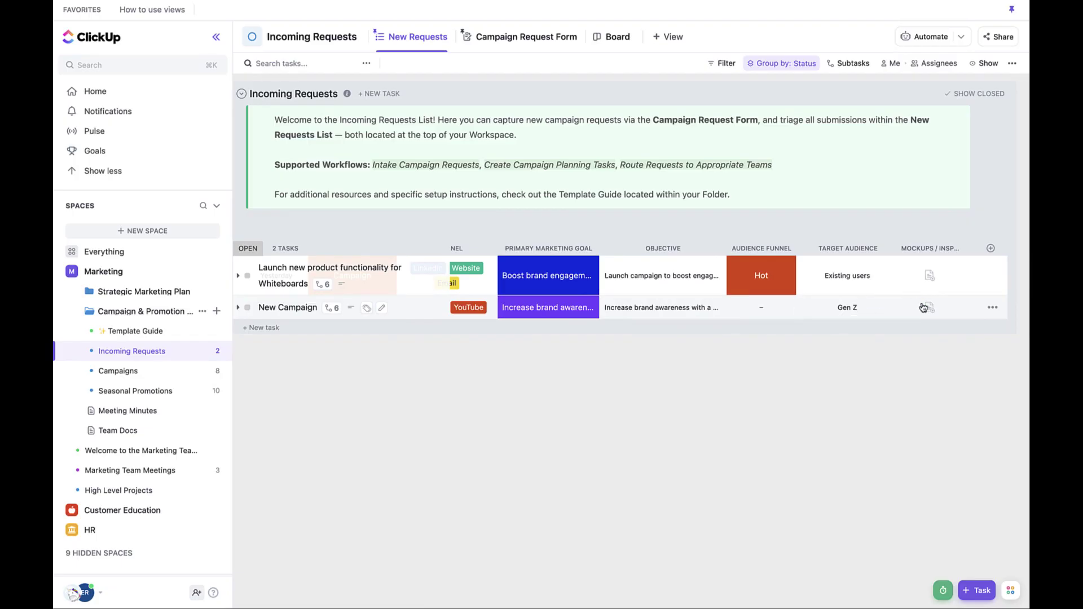
pyautogui.hscroll(-8, 657, 322)
pyautogui.hscroll(-1, 657, 322)
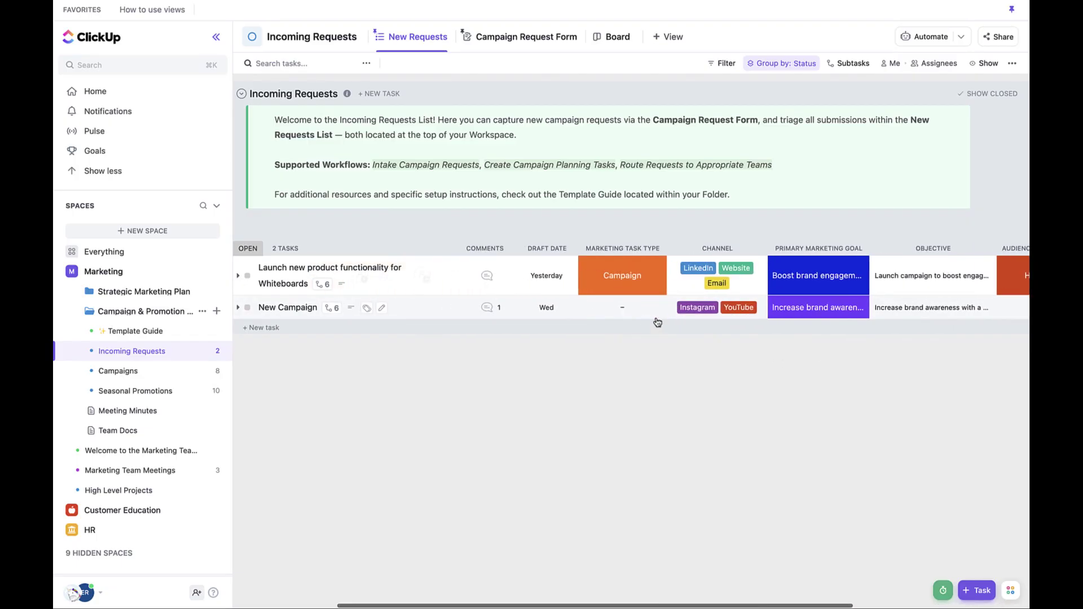
pyautogui.click(619, 312)
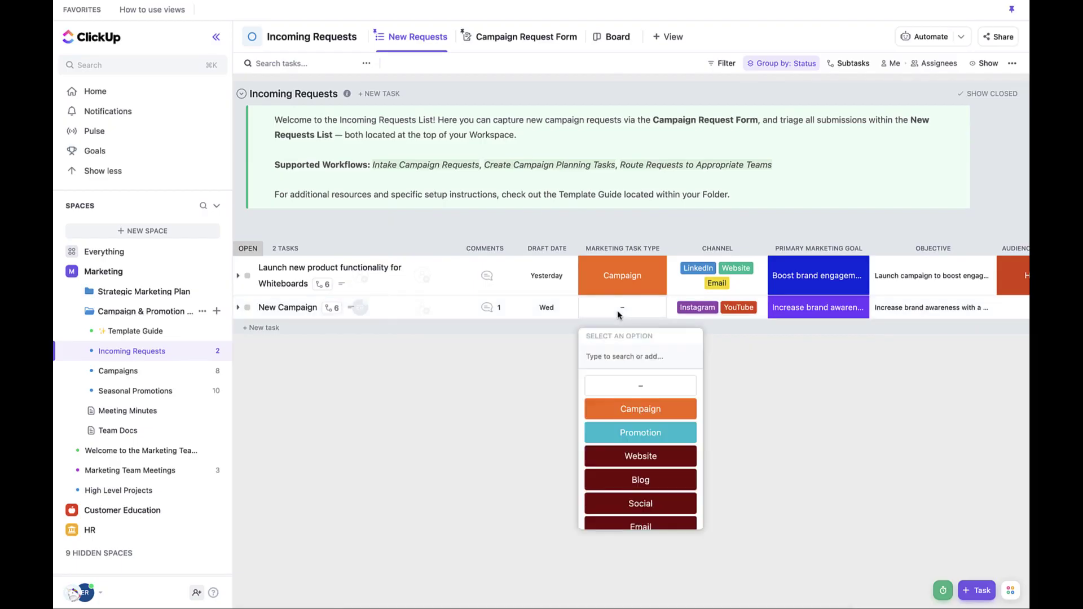
pyautogui.click(619, 314)
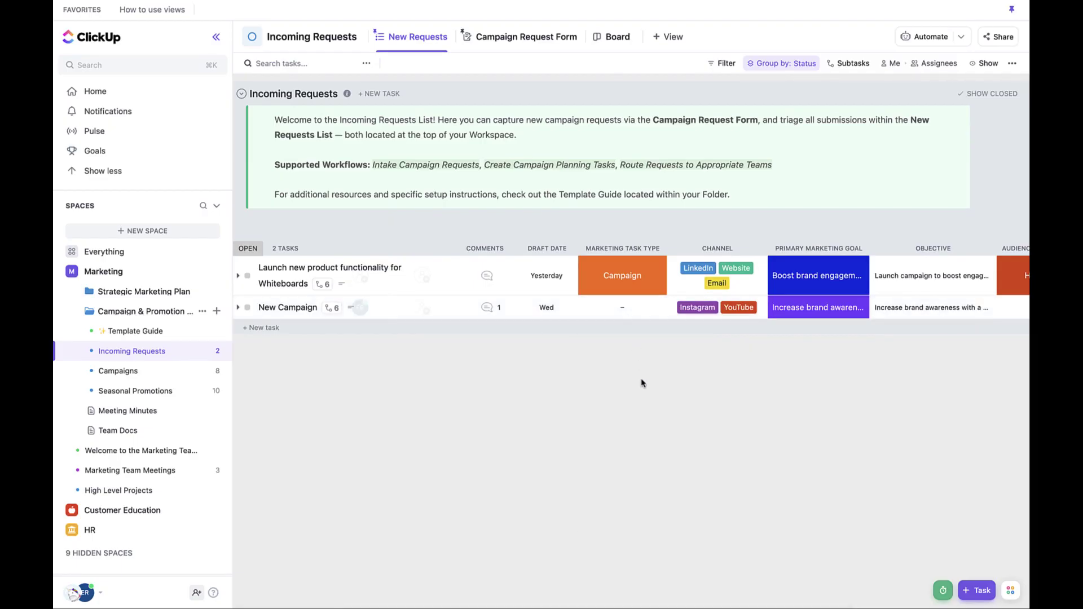
pyautogui.hscroll(-4, 642, 383)
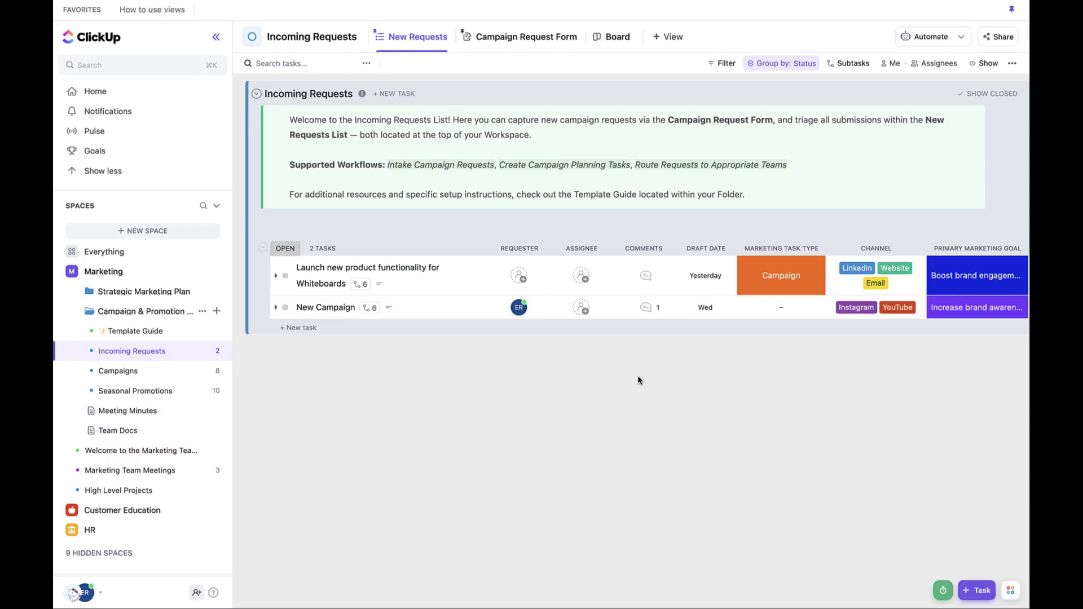
# Step: Add a Team view to the Campaign & Promotion Management folder from its Welcome page
pyautogui.click(162, 312)
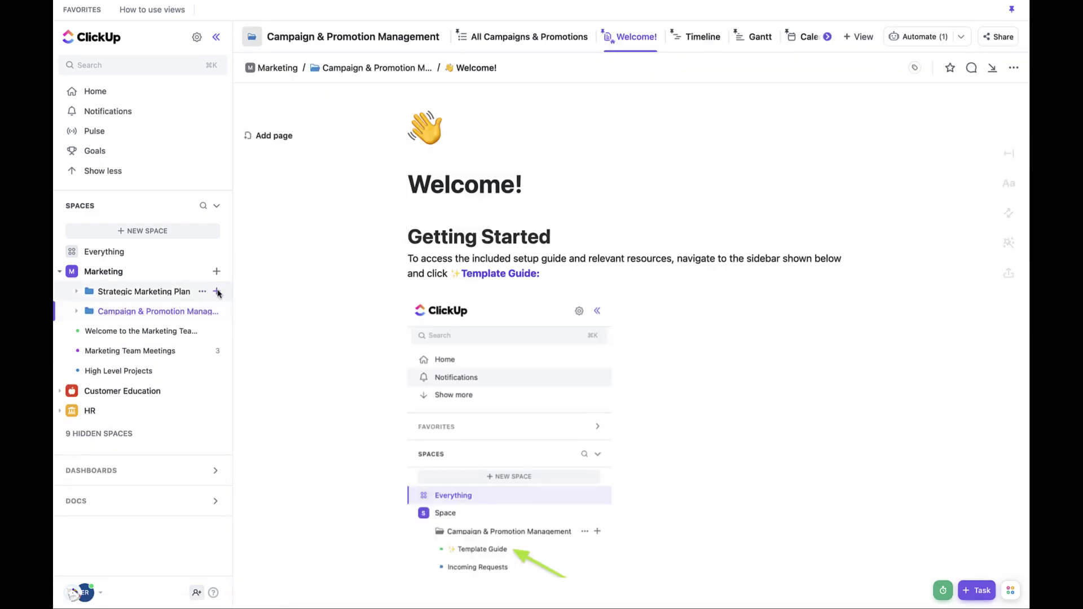
pyautogui.moveTo(598, 189)
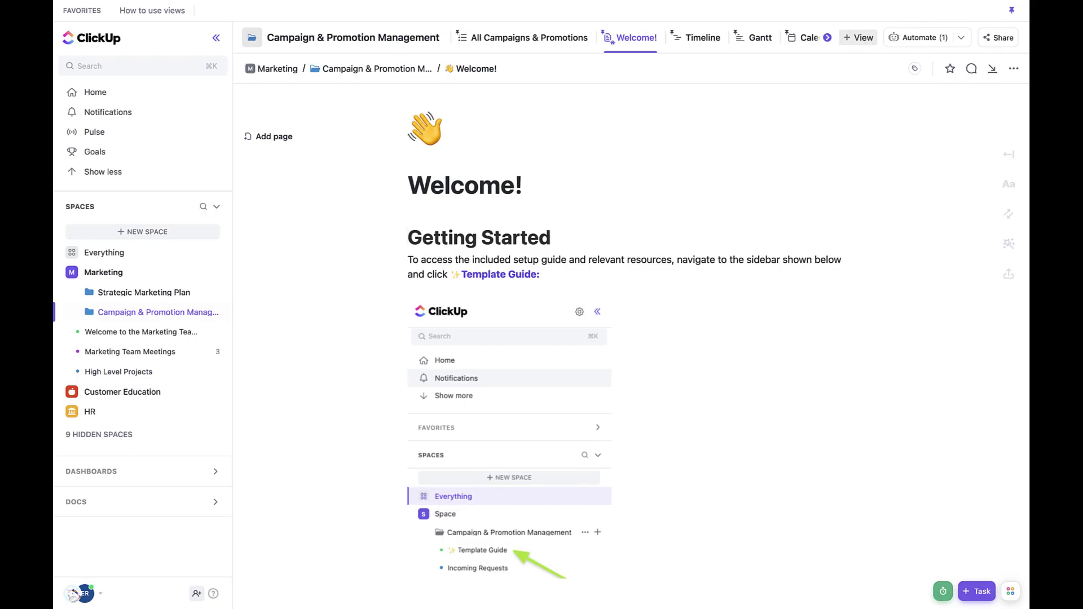
pyautogui.click(864, 38)
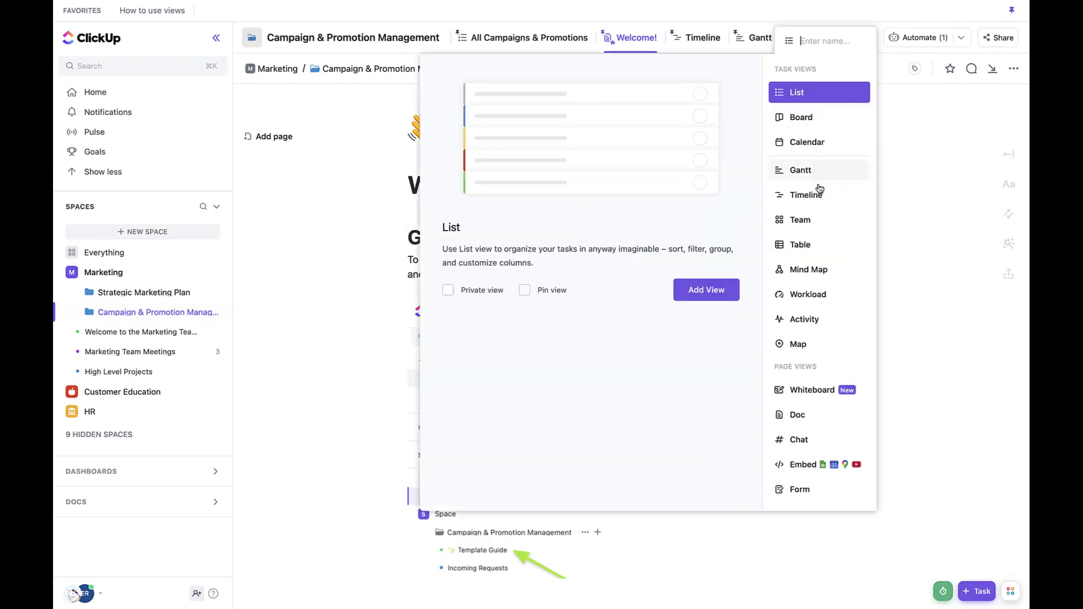
pyautogui.click(804, 222)
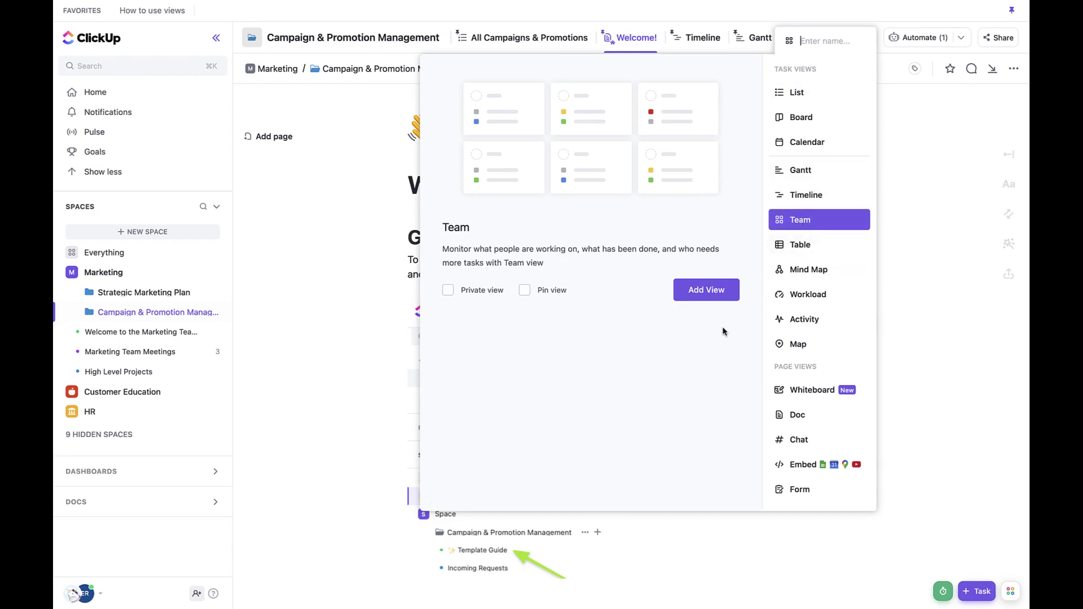
pyautogui.click(706, 290)
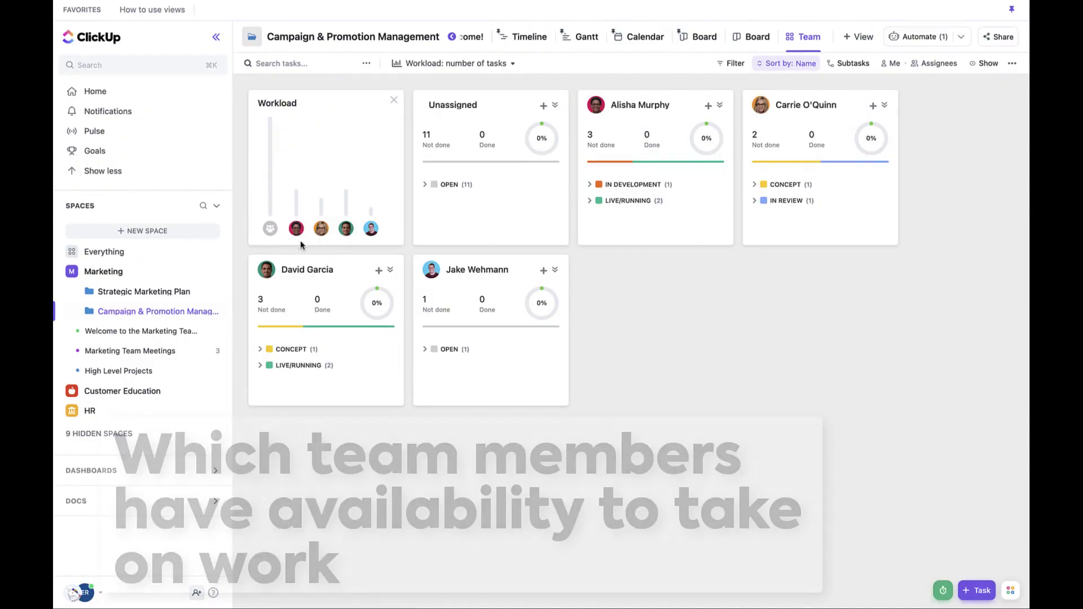
# Step: Reveal the one-task member's open 'Have fun' campaign, then expand the Campaign & Promotion Management folder
pyautogui.moveTo(321, 236)
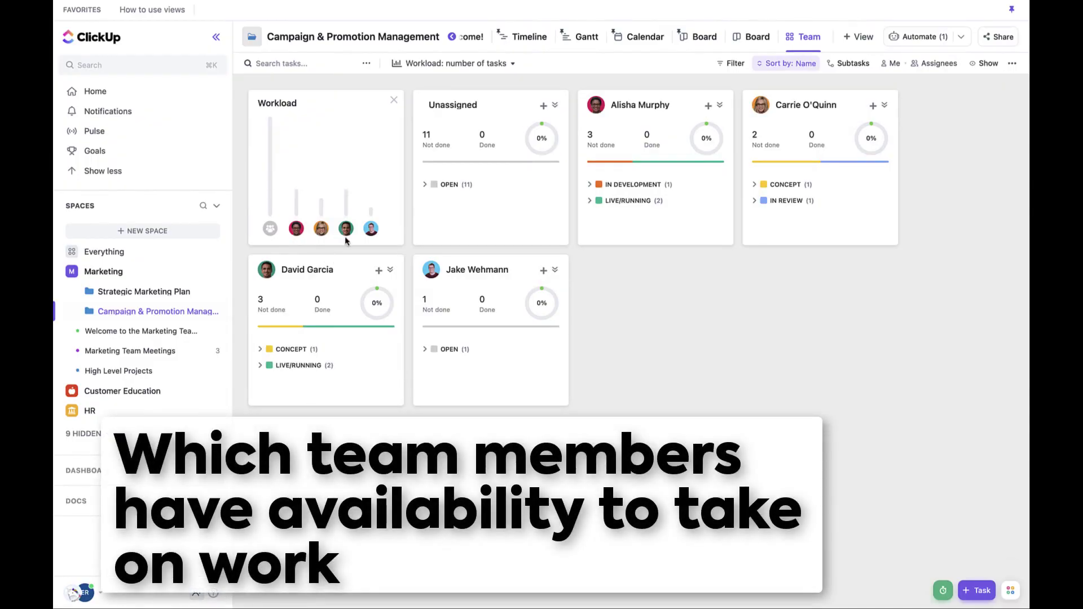
pyautogui.moveTo(369, 237)
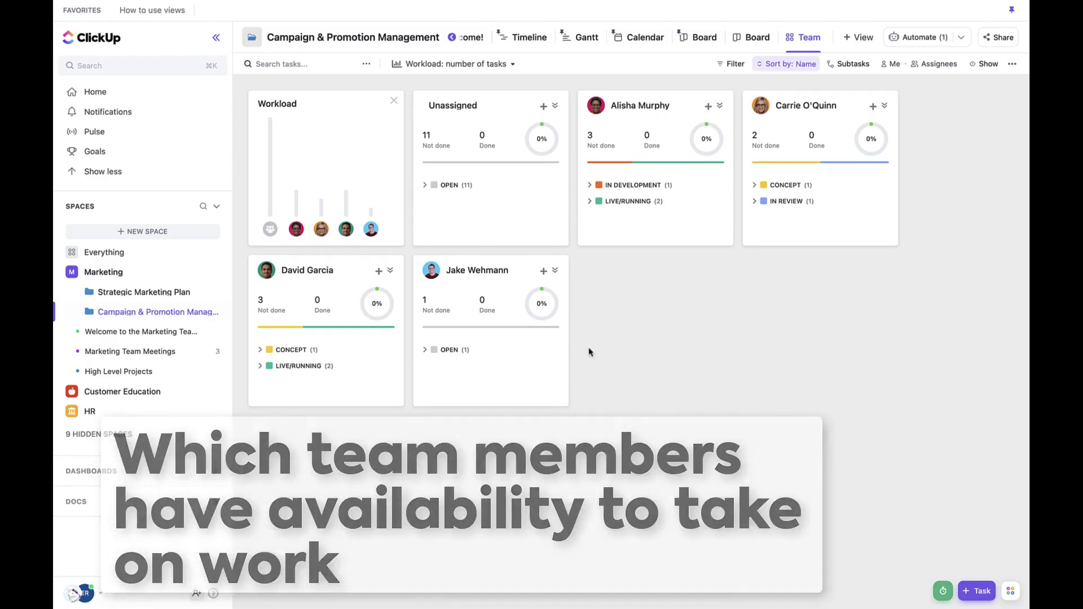
pyautogui.click(424, 350)
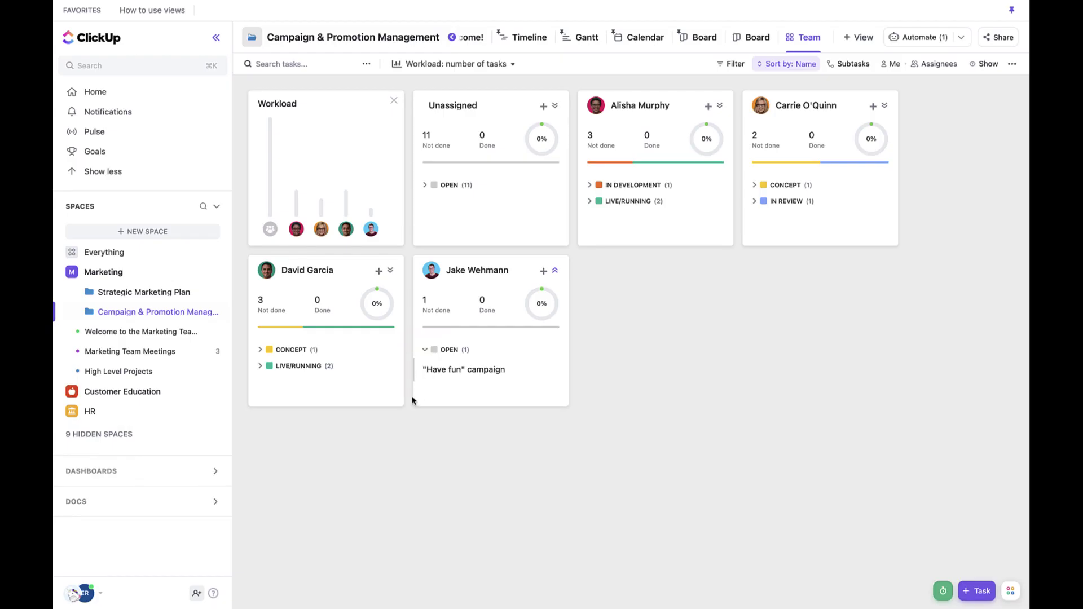
pyautogui.click(76, 314)
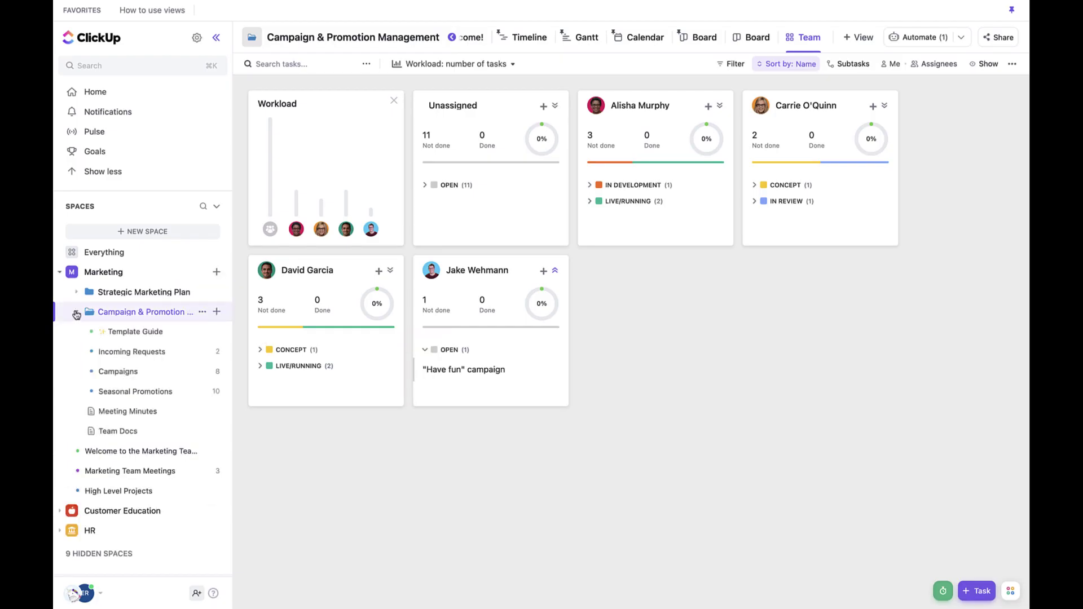
# Step: In Incoming Requests, assign the searched teammate to the New Campaign request
pyautogui.click(117, 351)
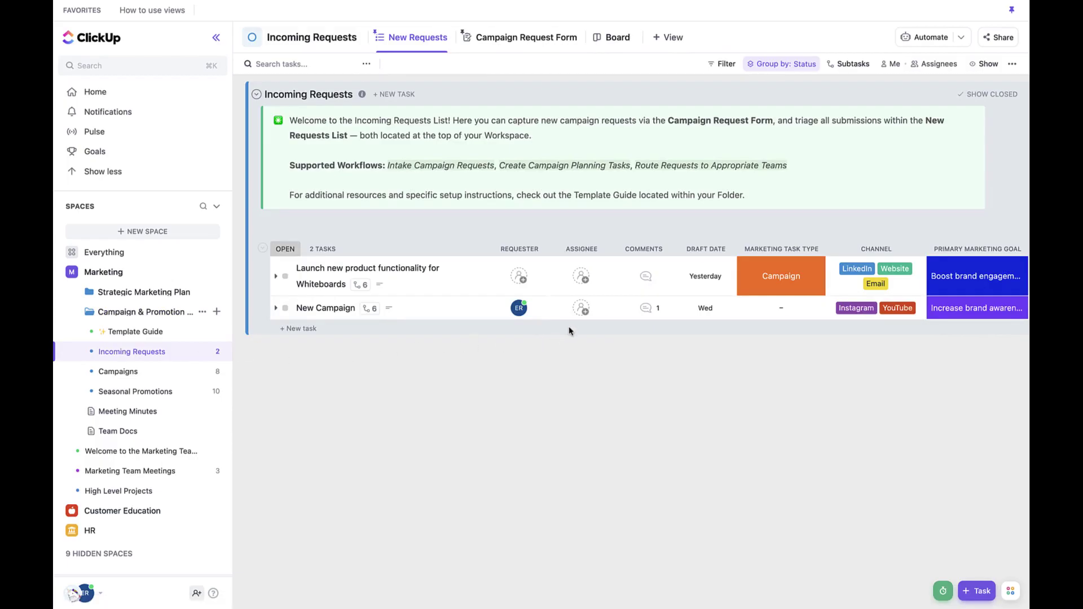
pyautogui.click(582, 309)
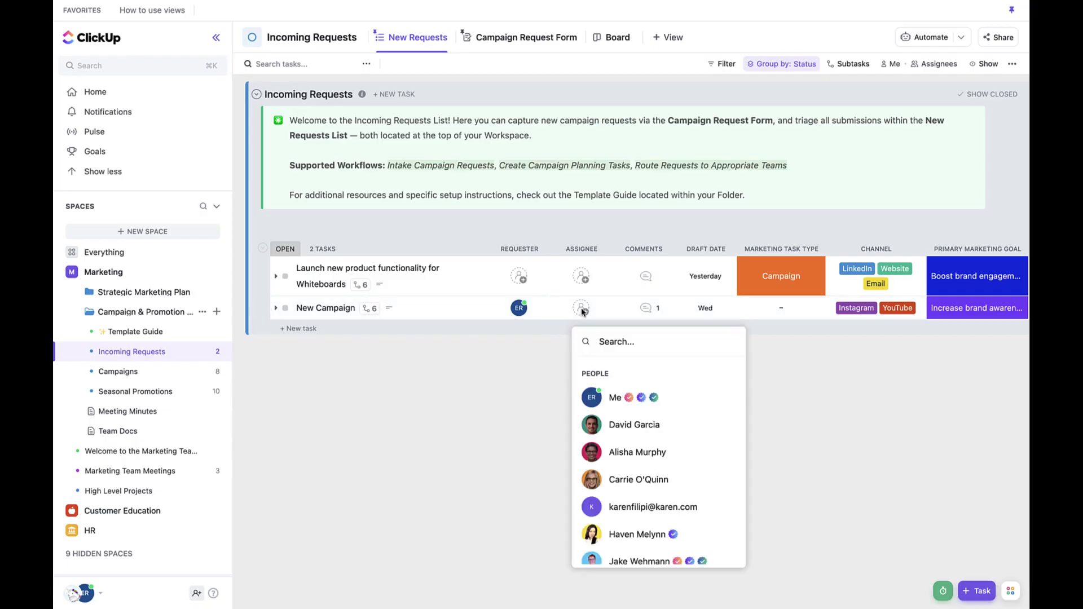
pyautogui.write('jake')
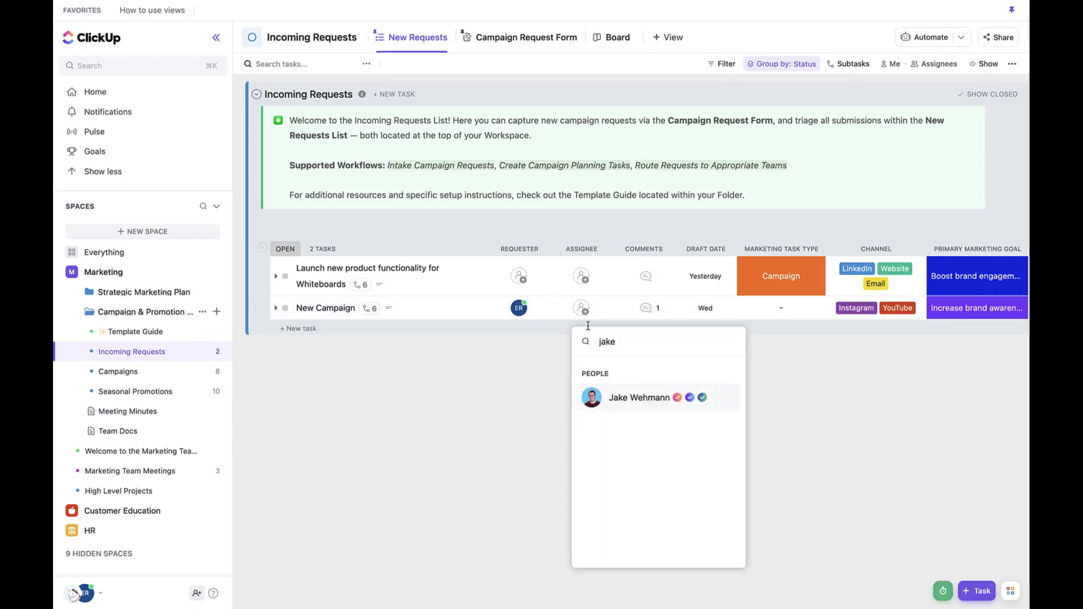
pyautogui.click(607, 397)
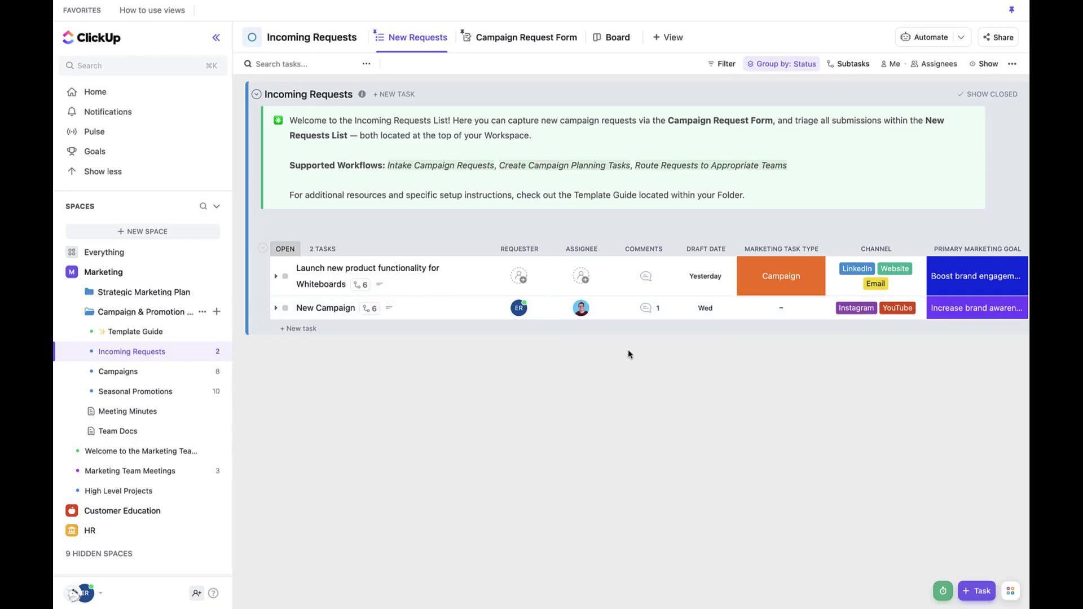
# Step: Set New Campaign's Marketing Task Type to Campaign
pyautogui.hscroll(3, 649, 309)
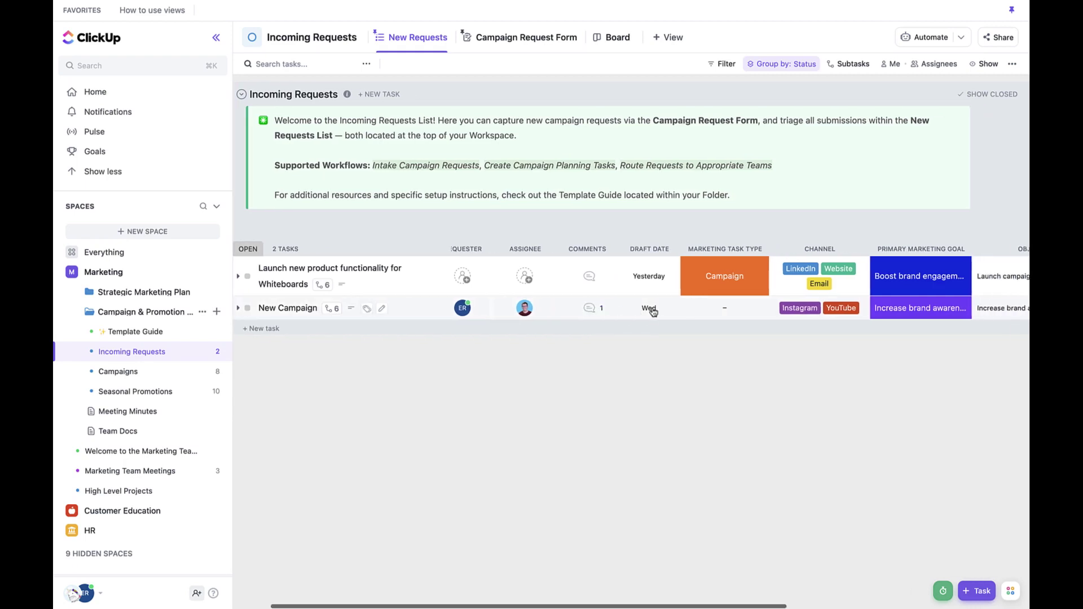
pyautogui.hscroll(5, 653, 312)
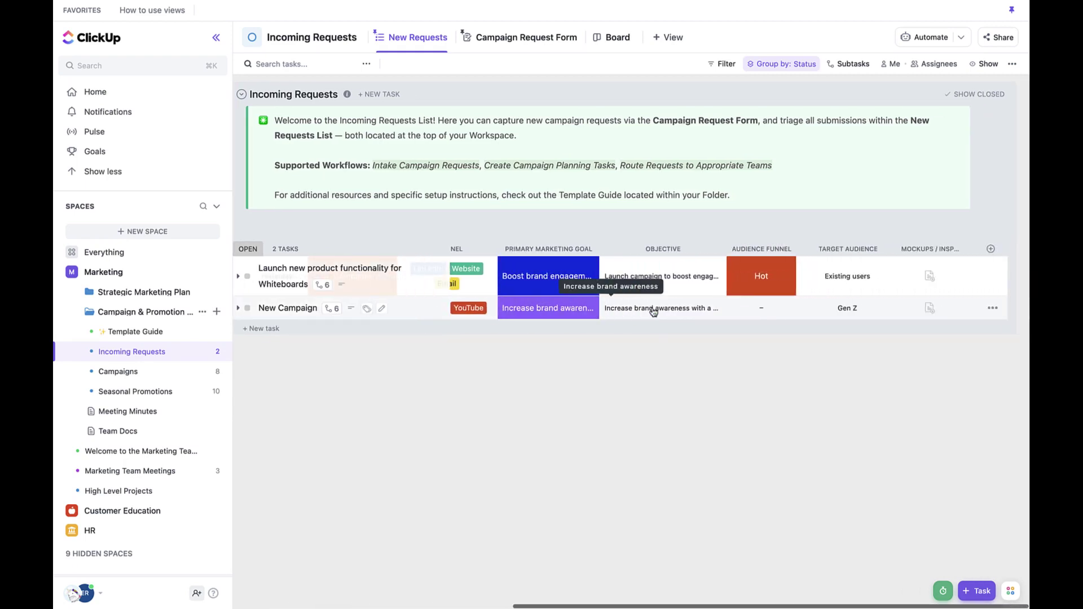
pyautogui.hscroll(-5, 653, 312)
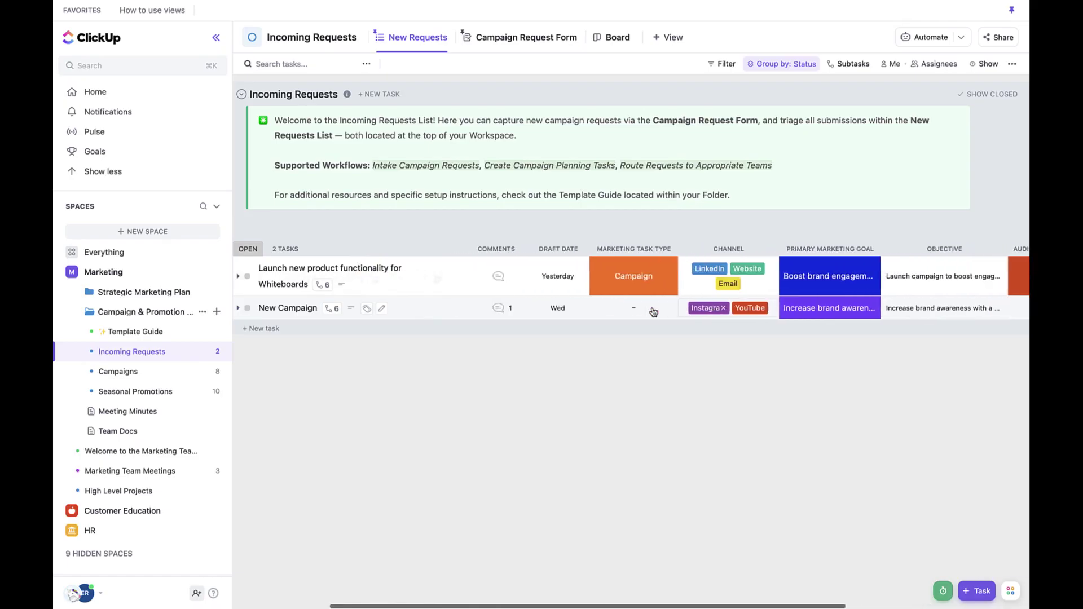
pyautogui.hscroll(-1, 653, 312)
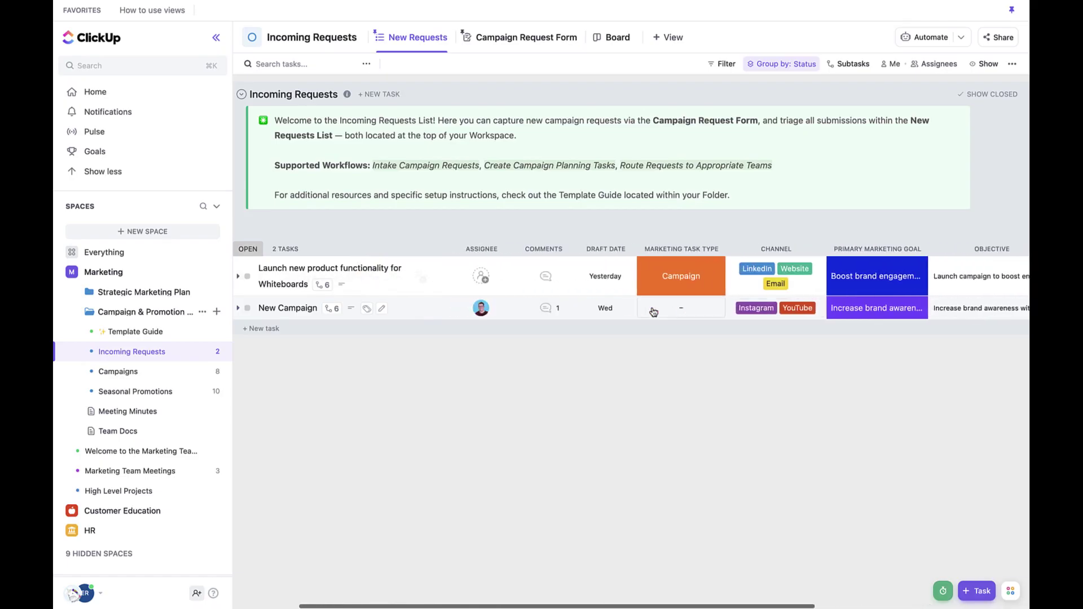
pyautogui.click(705, 307)
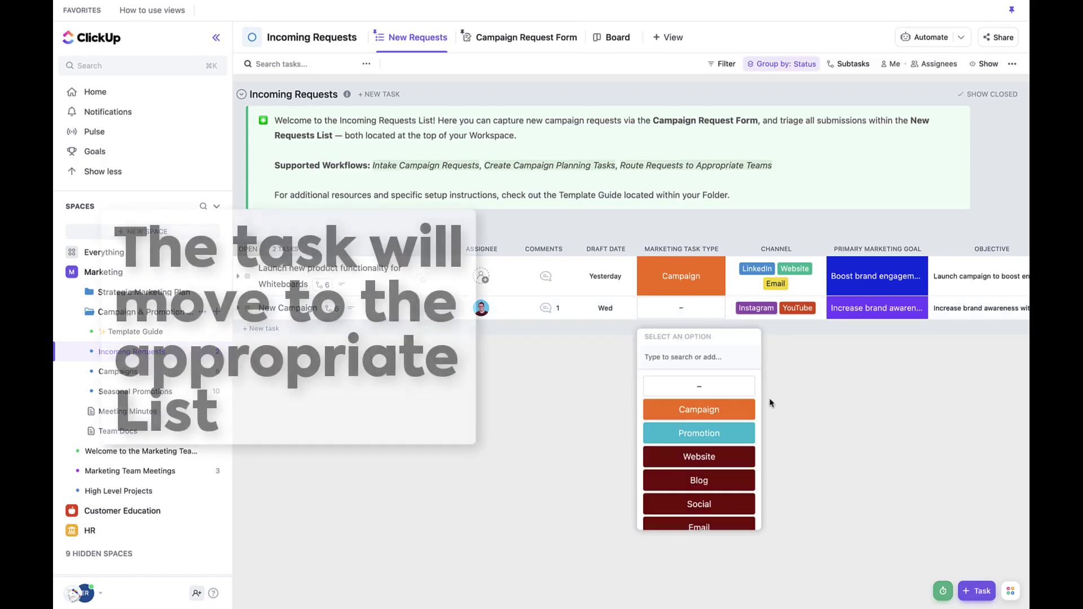
pyautogui.click(714, 421)
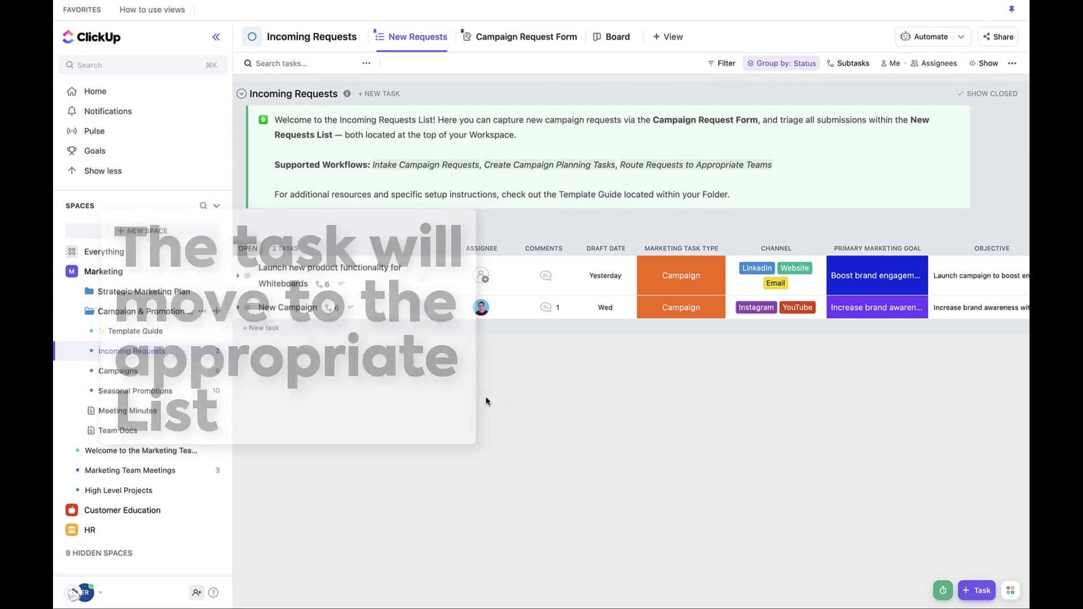
# Step: Open the Campaigns list and scroll through its status groups from Live/Running to Open
pyautogui.click(153, 375)
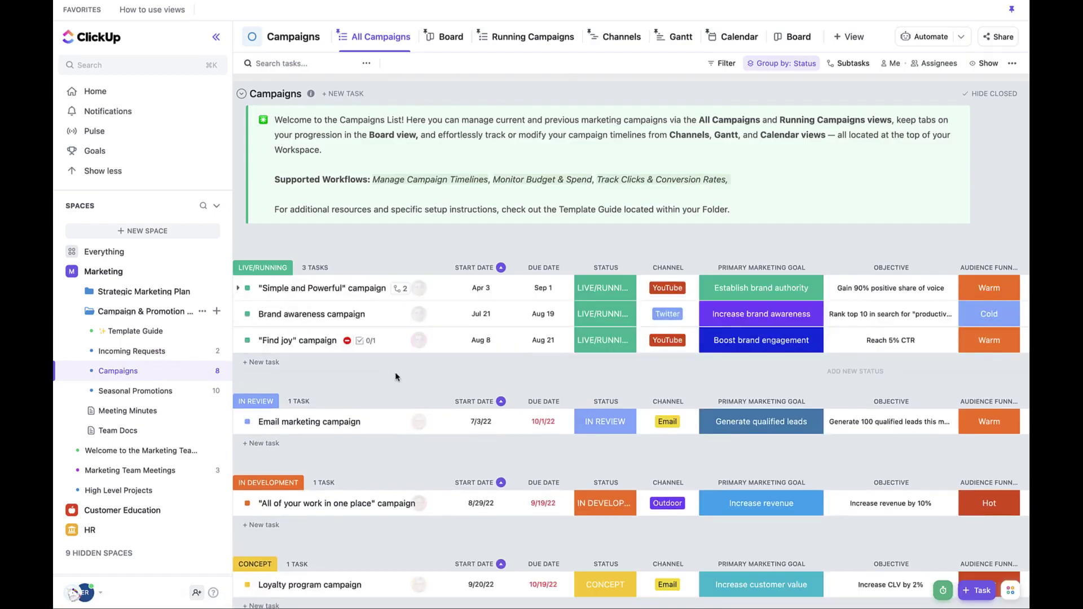
pyautogui.scroll(-5, 395, 376)
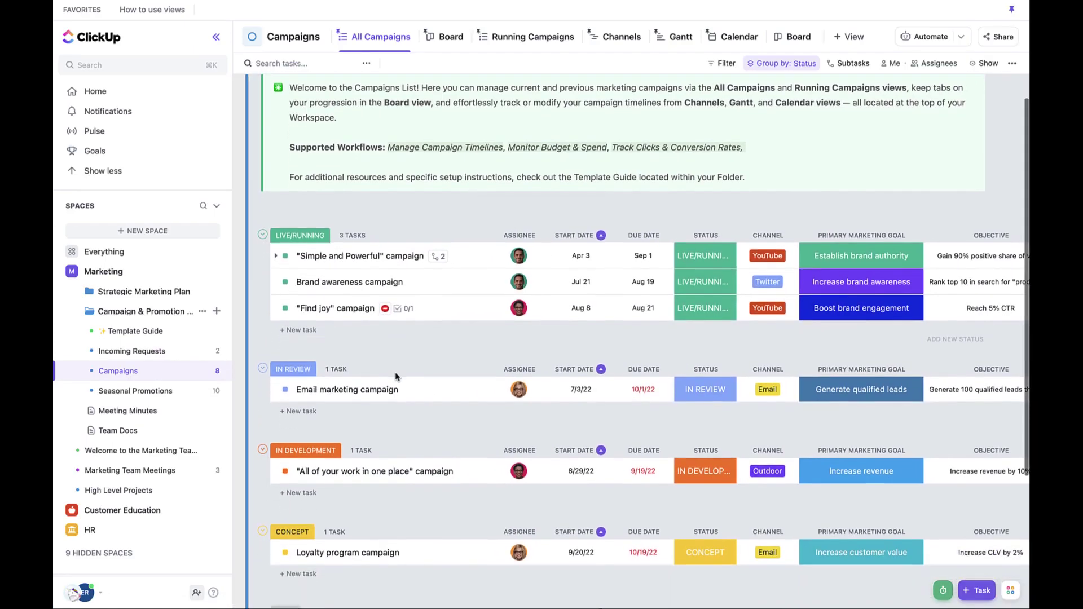
pyautogui.scroll(5, 395, 377)
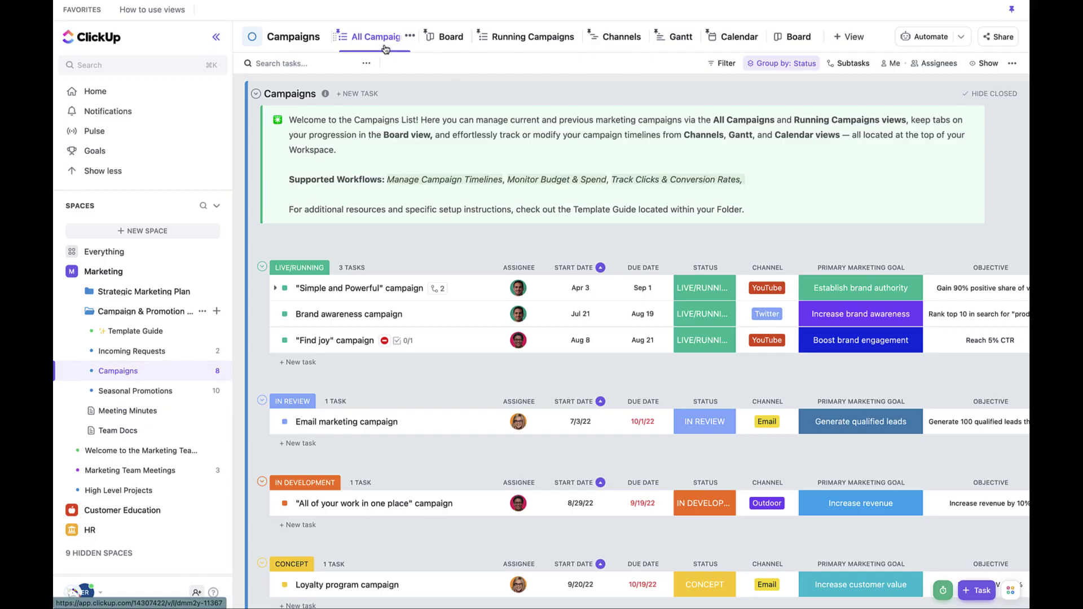
pyautogui.scroll(-2, 254, 169)
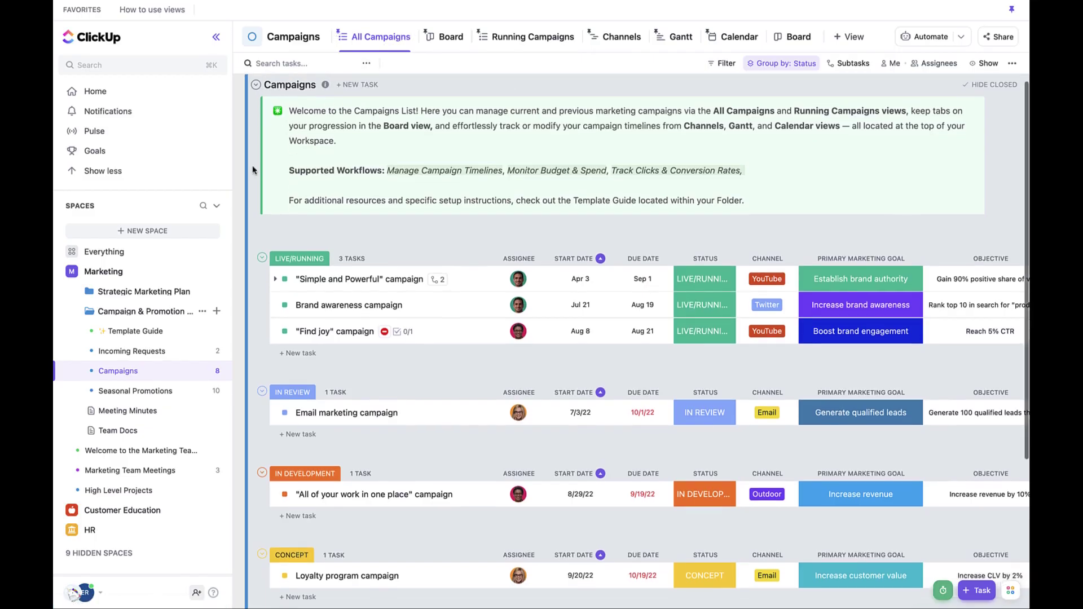
pyautogui.scroll(-4, 254, 170)
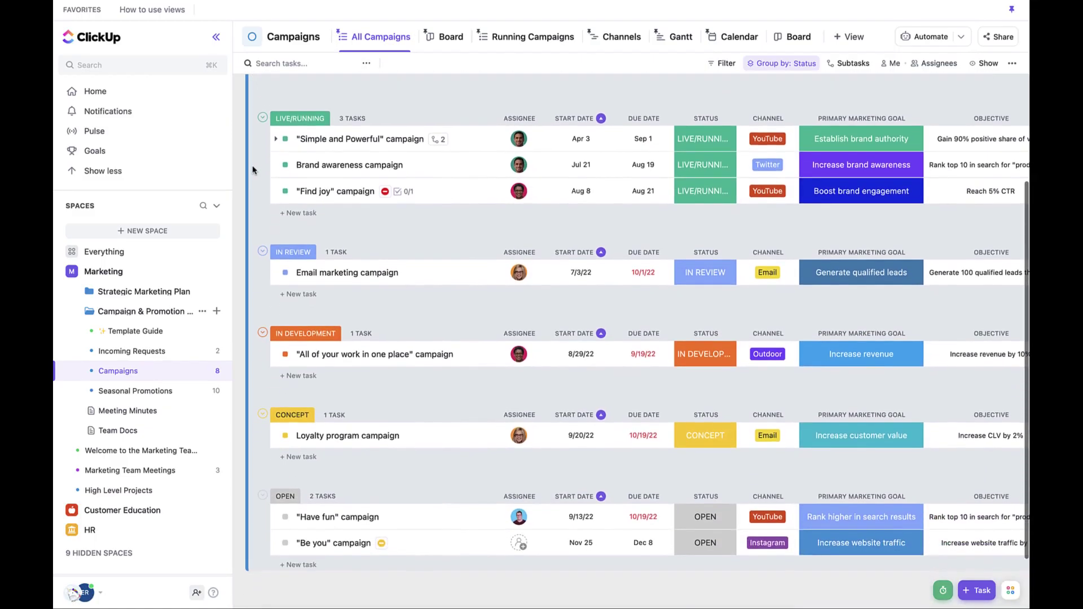
pyautogui.scroll(-2, 254, 170)
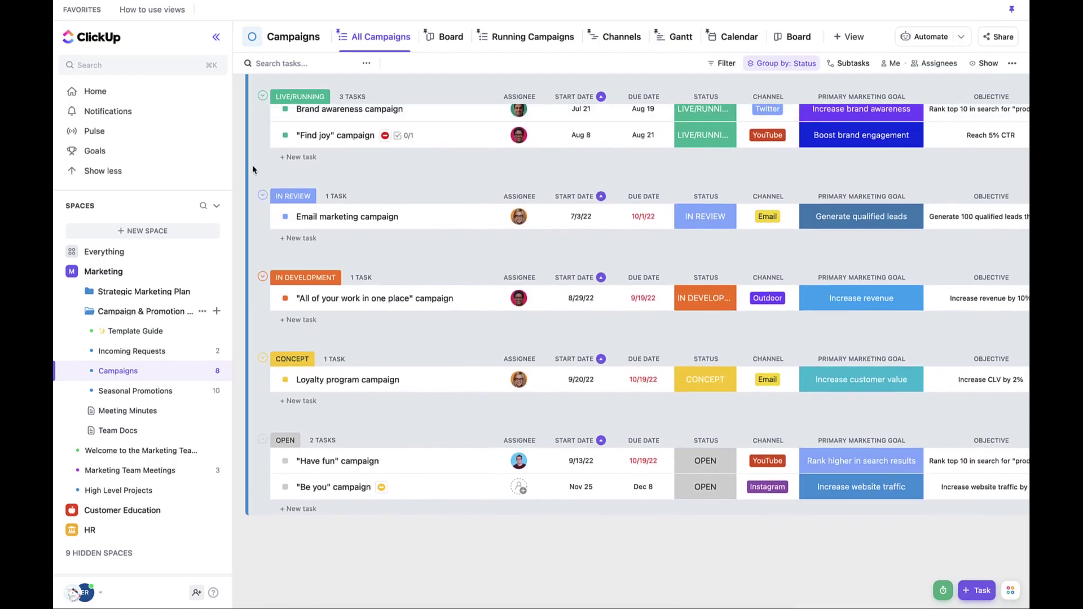
pyautogui.scroll(4, 252, 168)
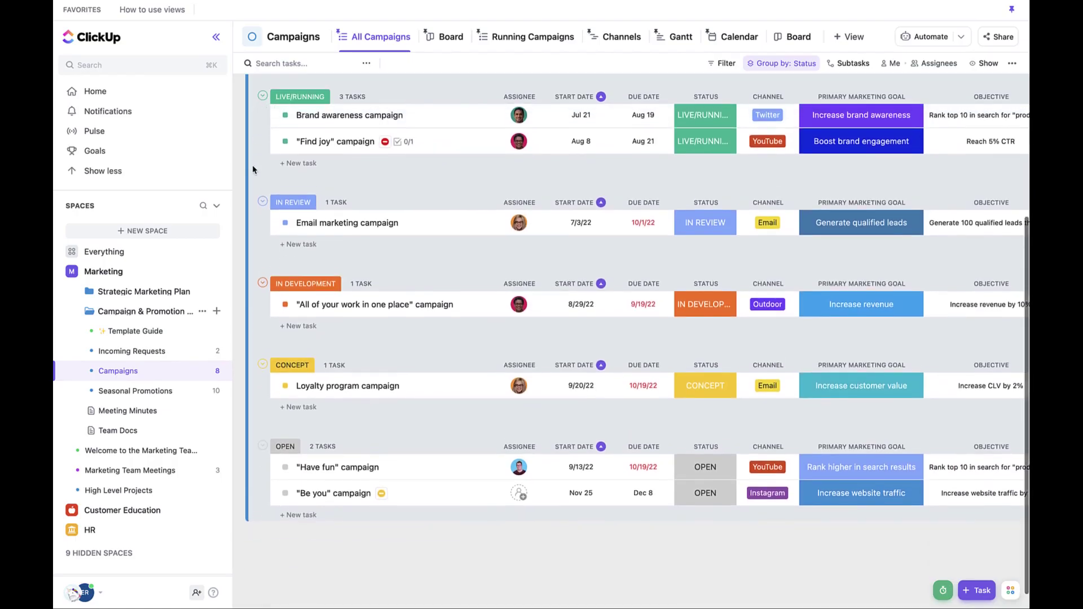
pyautogui.scroll(4, 252, 165)
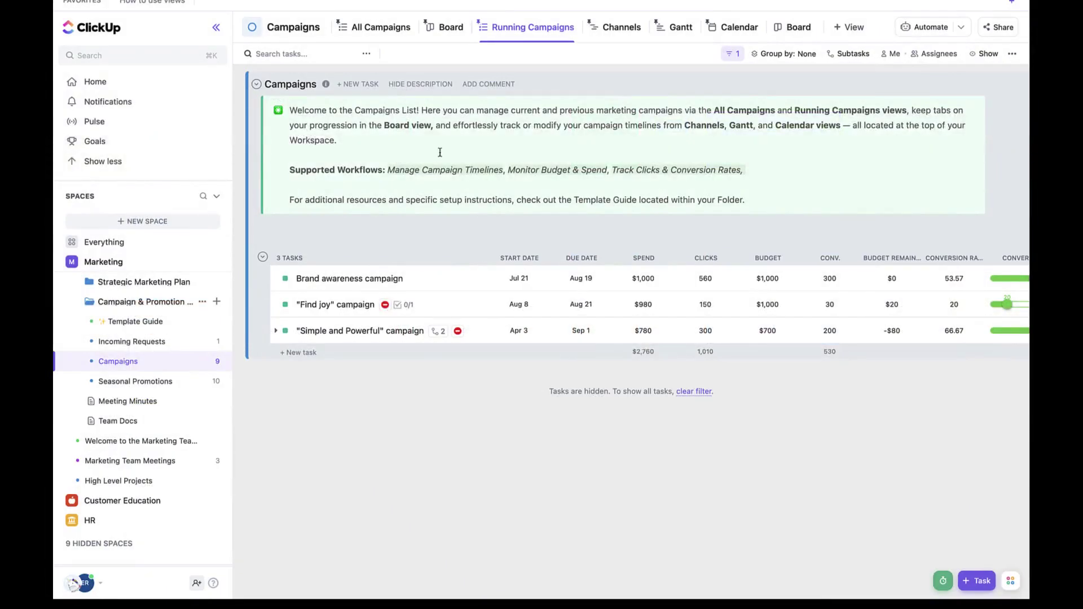
# Step: Switch to Running Campaigns and confirm its filter is Status LIVE/RUNNING
pyautogui.click(508, 35)
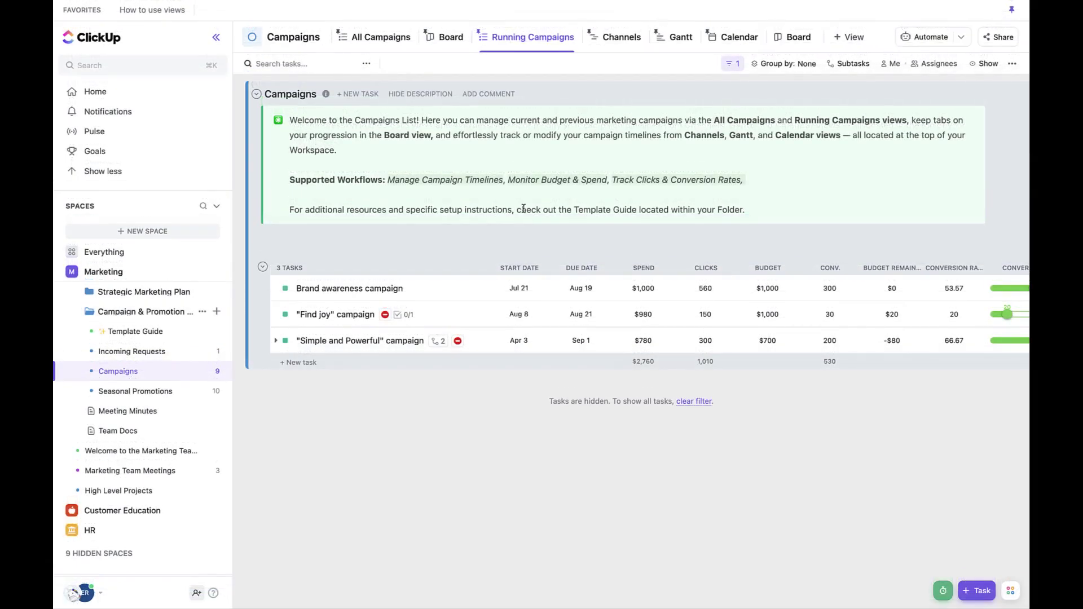
pyautogui.click(730, 63)
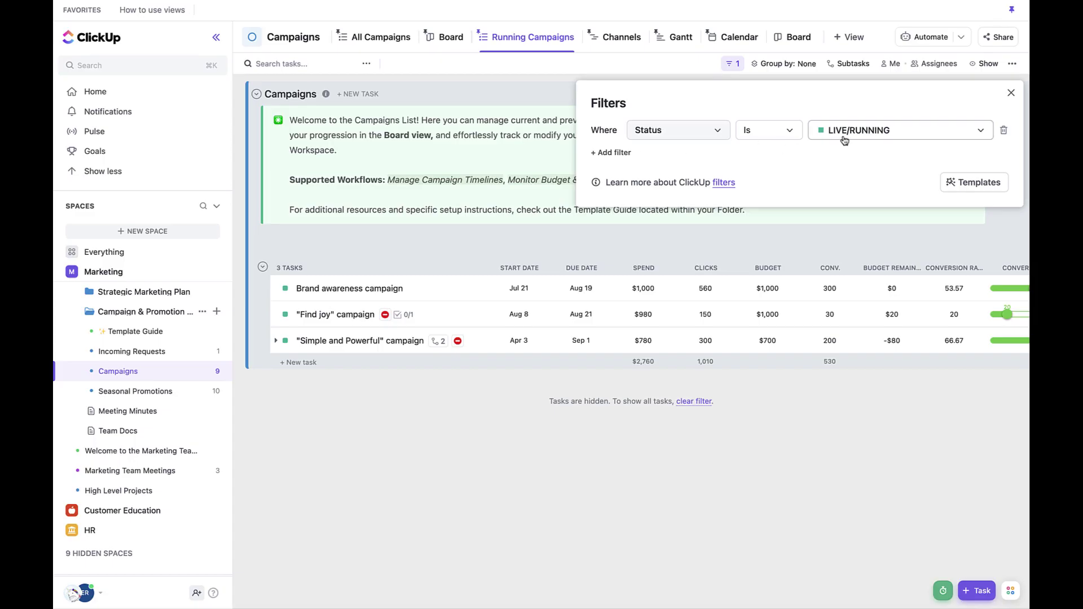
pyautogui.click(827, 237)
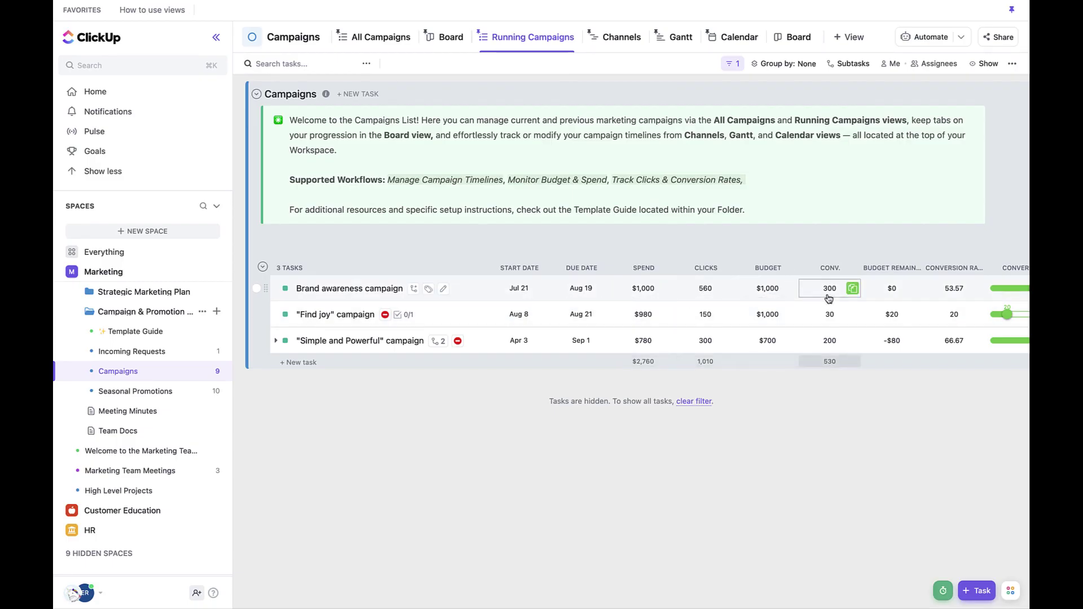
pyautogui.hscroll(3, 828, 299)
pyautogui.hscroll(5, 828, 299)
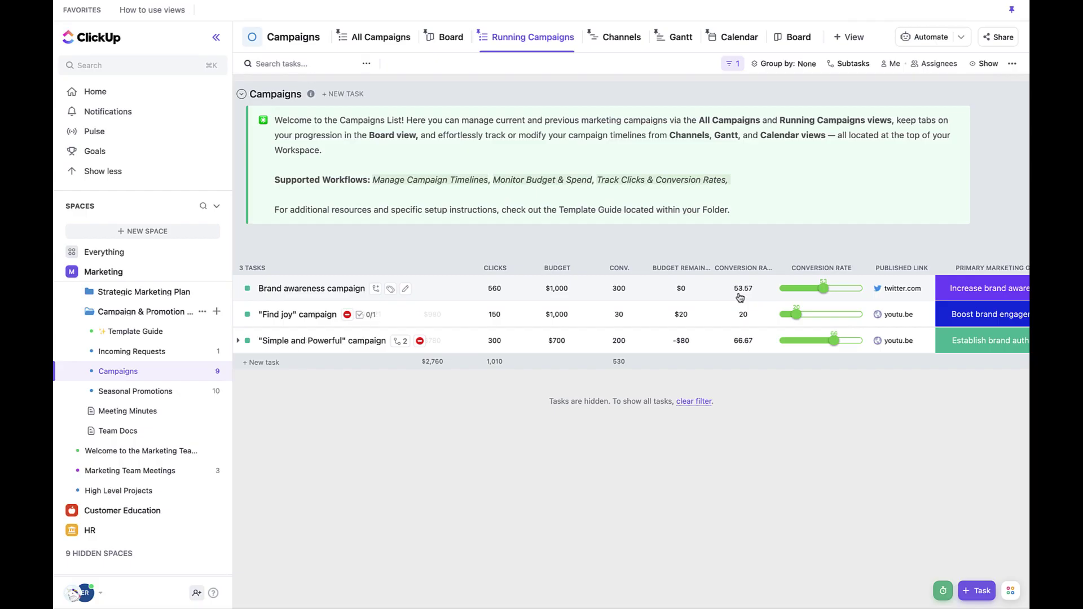
pyautogui.hscroll(3, 740, 297)
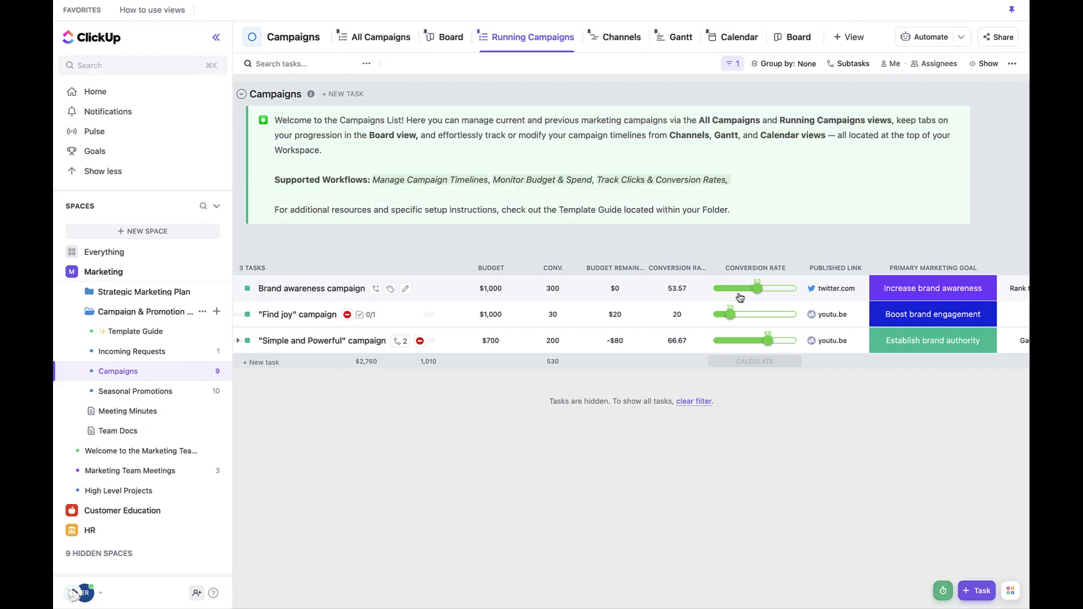
pyautogui.click(682, 295)
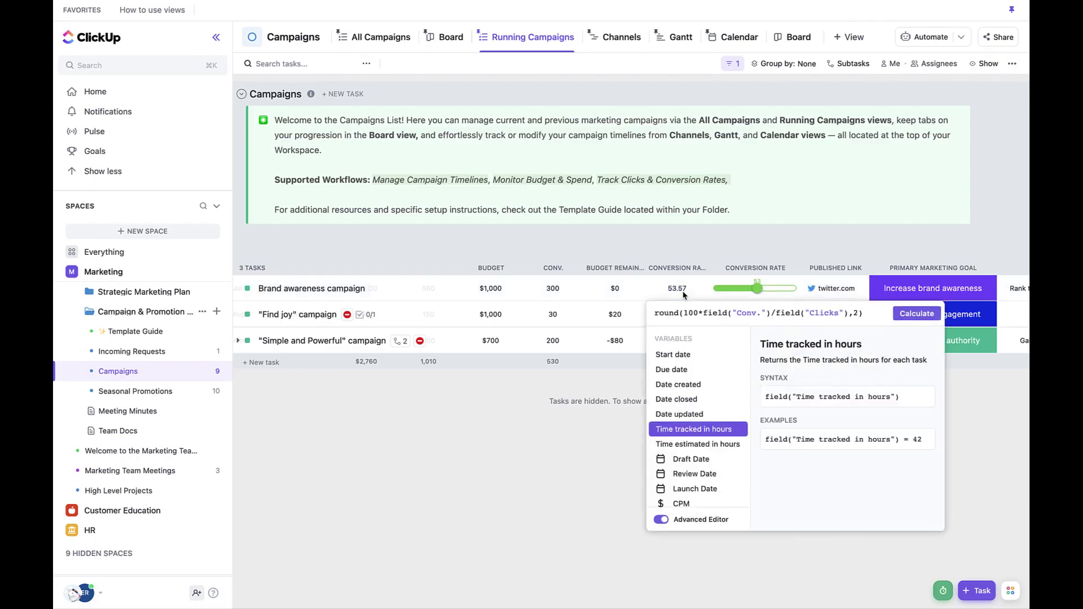
pyautogui.click(684, 294)
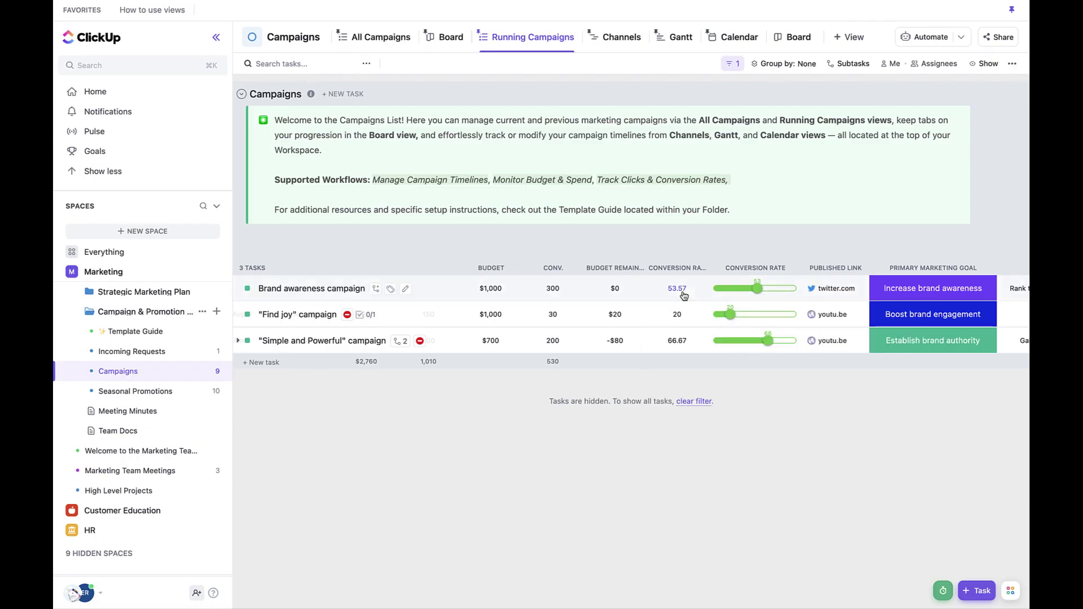
pyautogui.moveTo(730, 316); pyautogui.dragTo(733, 318)
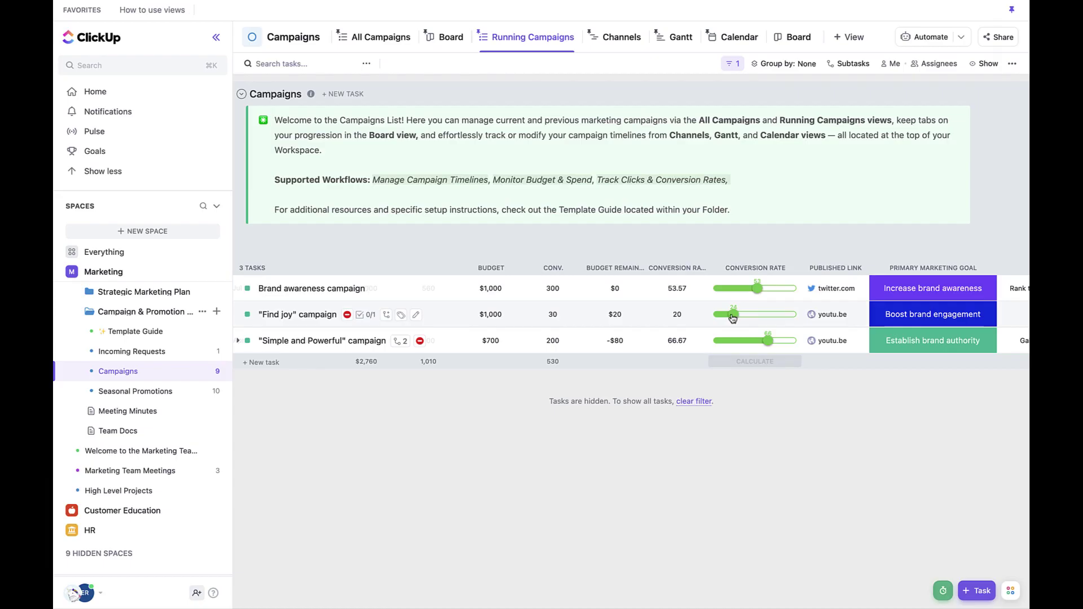
# Step: Show the campaigns on the Gantt and expand 'Simple and Powerful' to its two subtasks
pyautogui.click(673, 47)
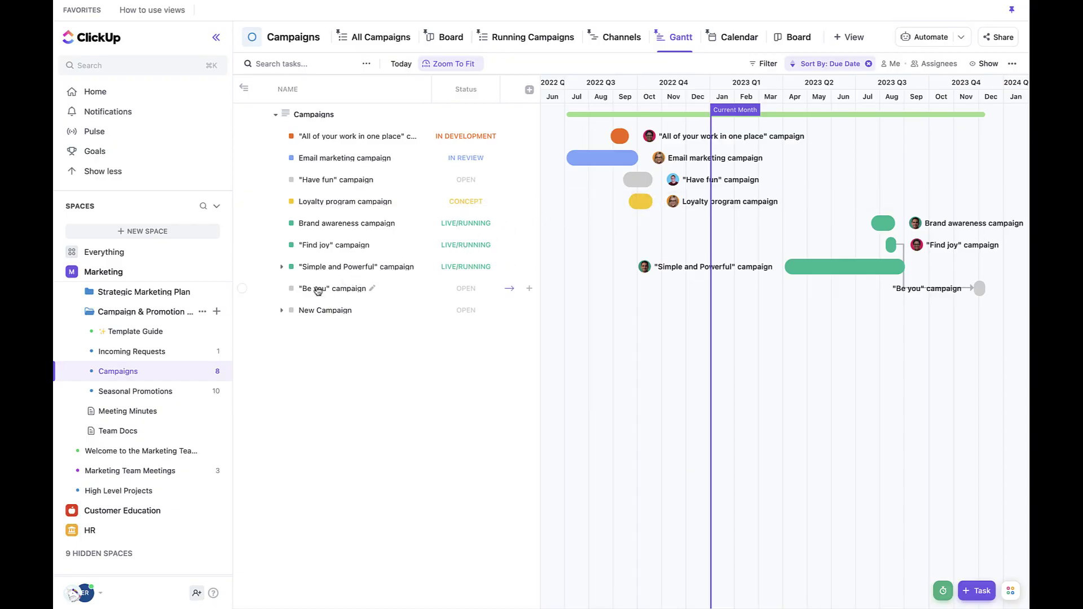
pyautogui.click(281, 269)
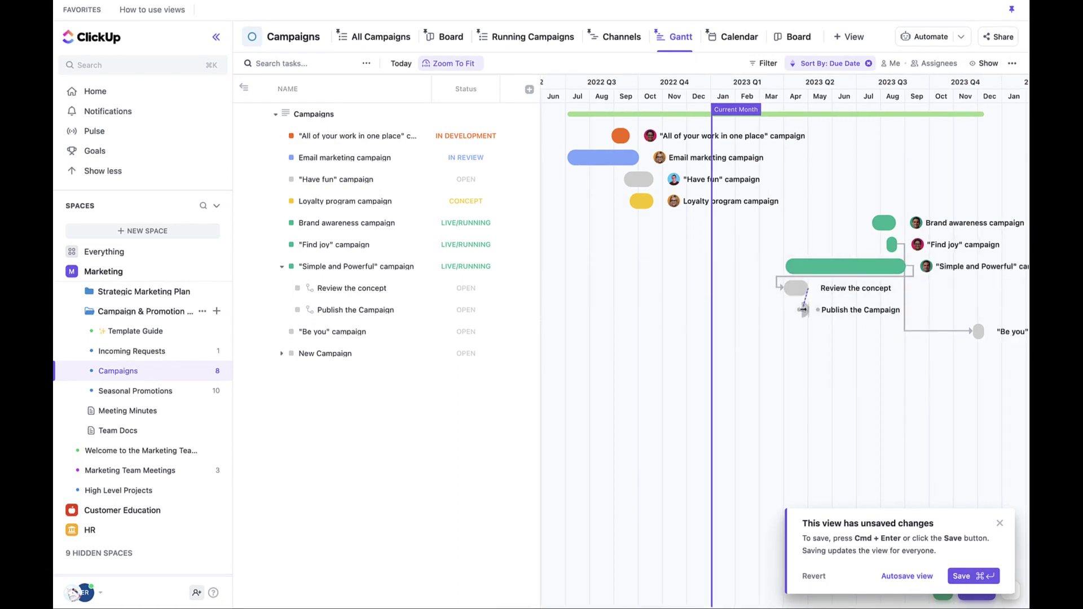
# Step: Convert the Publish the Campaign task to a milestone so it shows as a diamond on the Campaigns Gantt
pyautogui.click(849, 311)
pyautogui.click(924, 29)
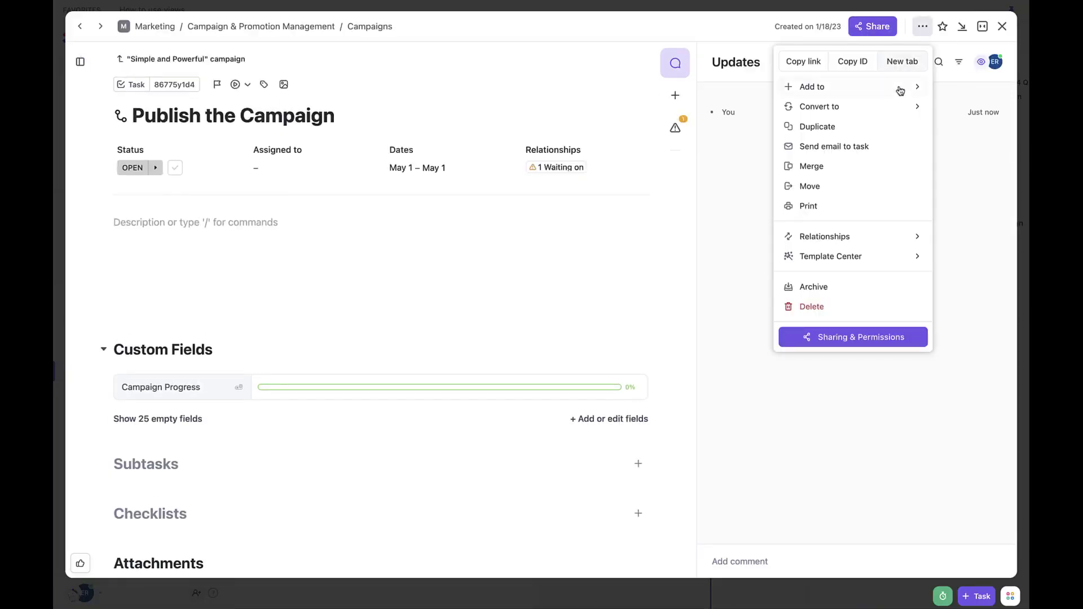
pyautogui.moveTo(897, 107)
pyautogui.click(932, 141)
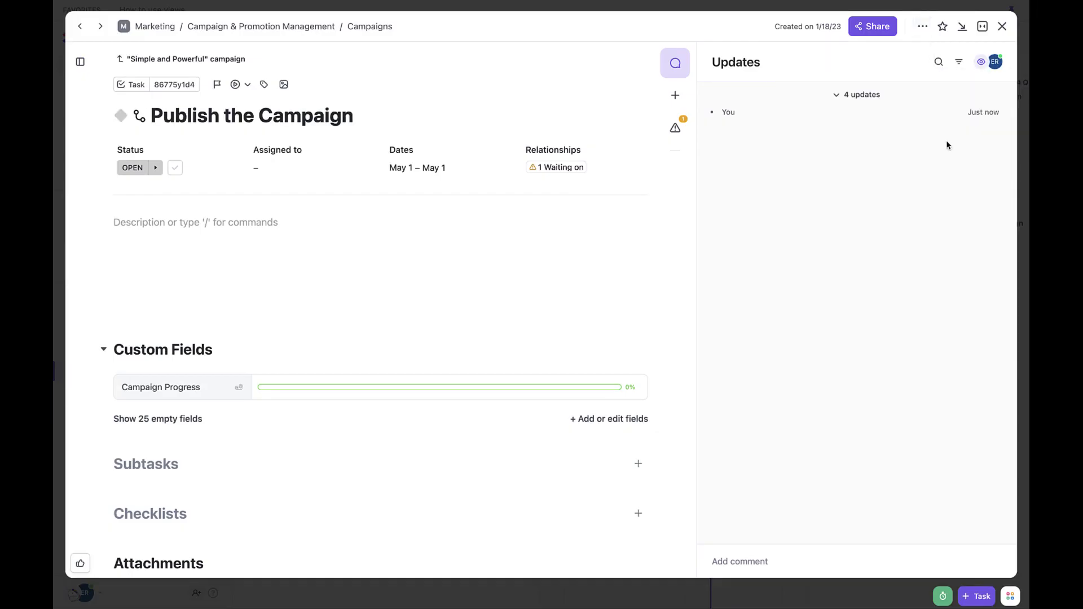
pyautogui.click(1003, 26)
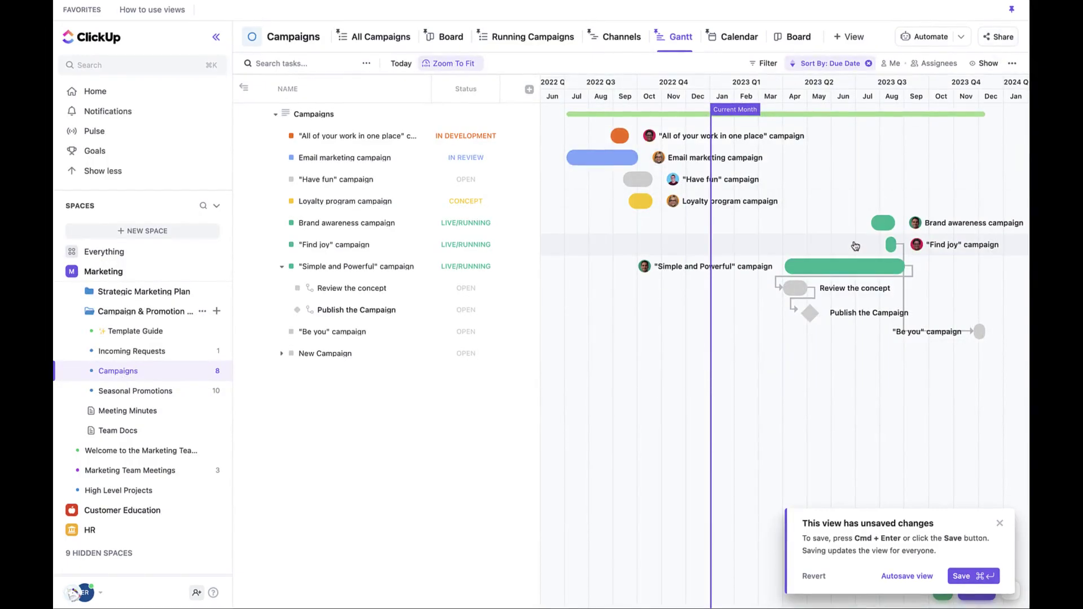